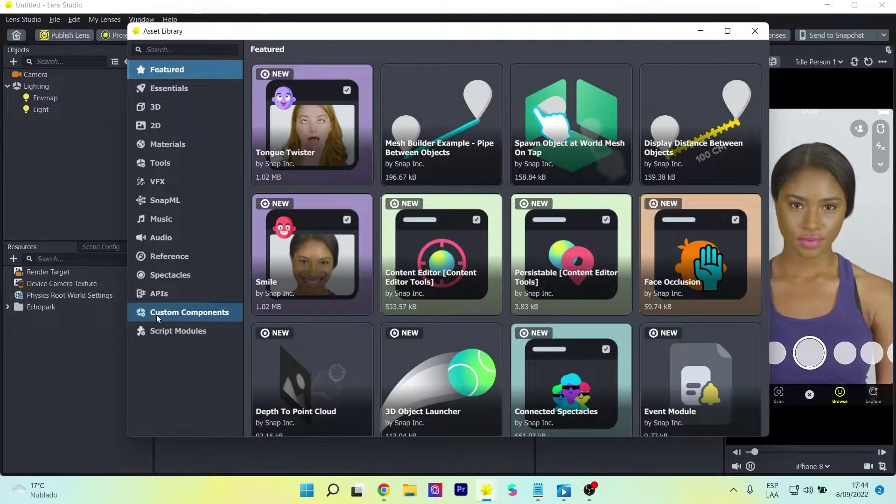
# Install the Smile and Crying custom components from the Asset Library and close the library
pyautogui.click(156, 315)
pyautogui.moveTo(670, 163)
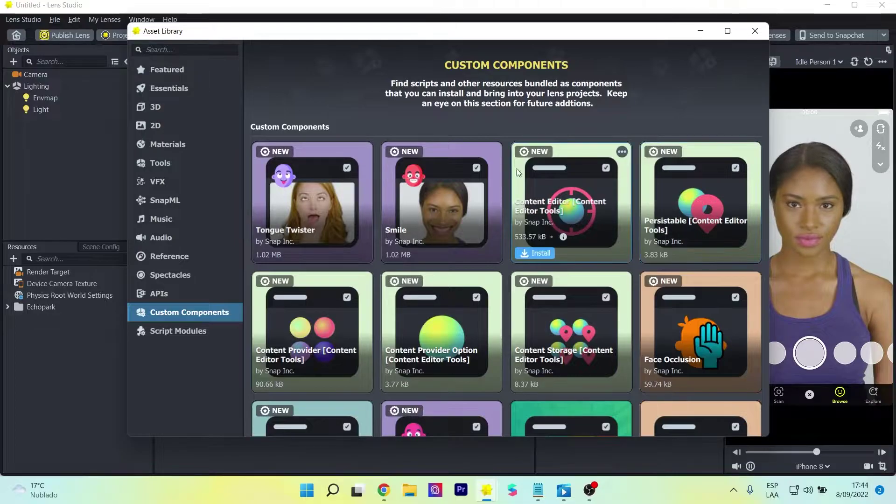
pyautogui.click(413, 254)
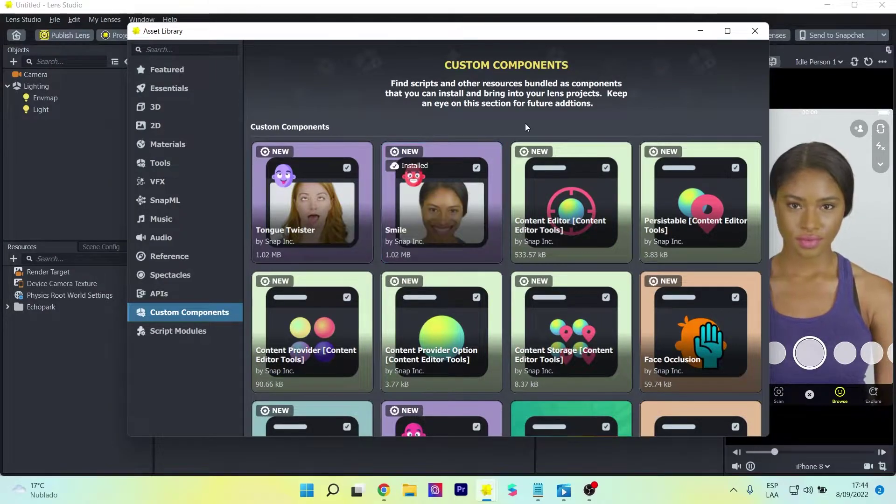
pyautogui.scroll(-8, 503, 187)
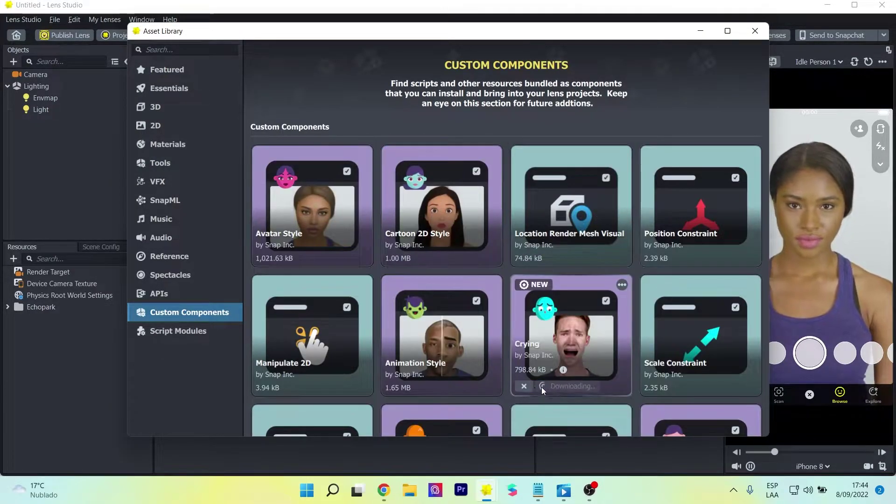
pyautogui.click(535, 387)
pyautogui.click(755, 31)
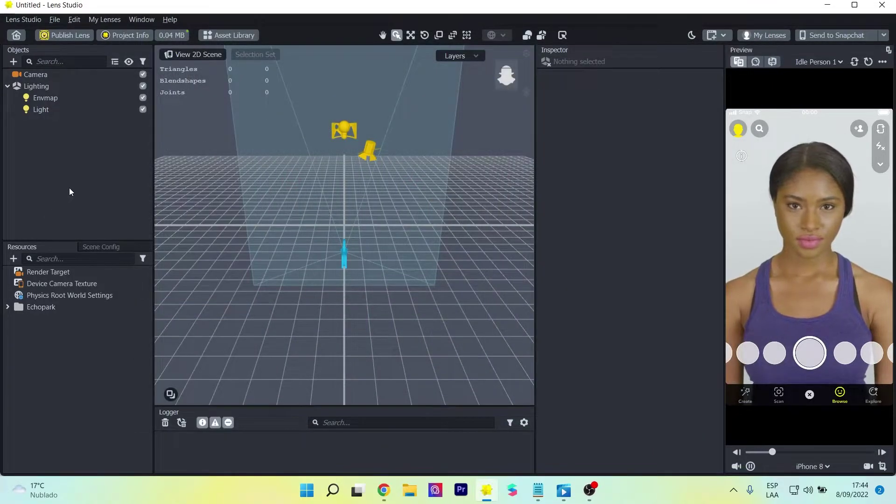
# Add a Screen Image to the scene and delete its image object, keeping the orthographic camera and full frame region
pyautogui.click(13, 61)
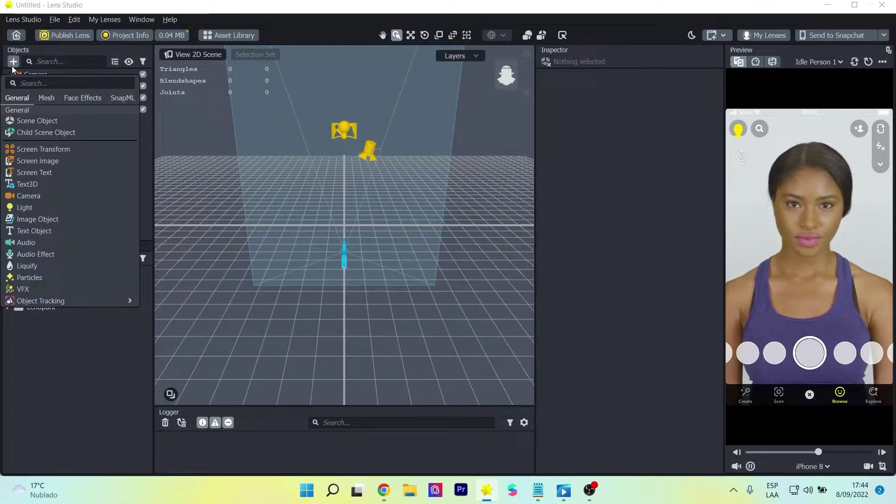
pyautogui.click(68, 161)
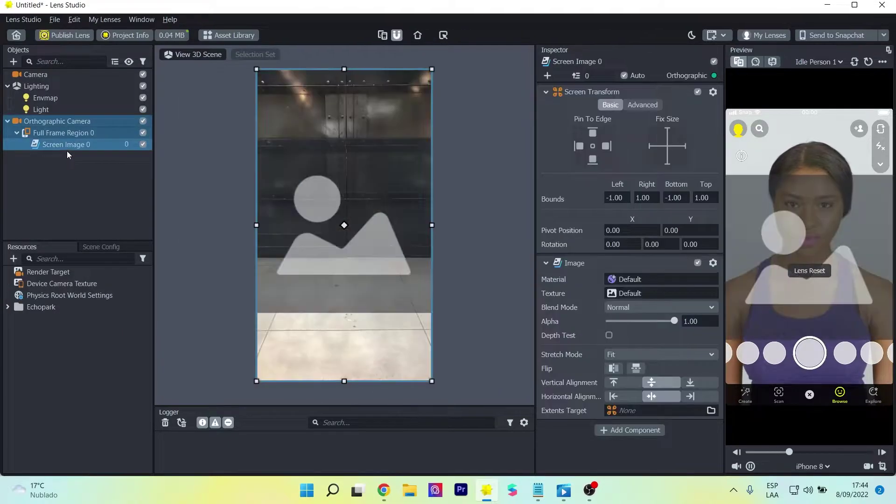
pyautogui.click(82, 195)
pyautogui.click(58, 141)
pyautogui.click(52, 144)
pyautogui.click(38, 132)
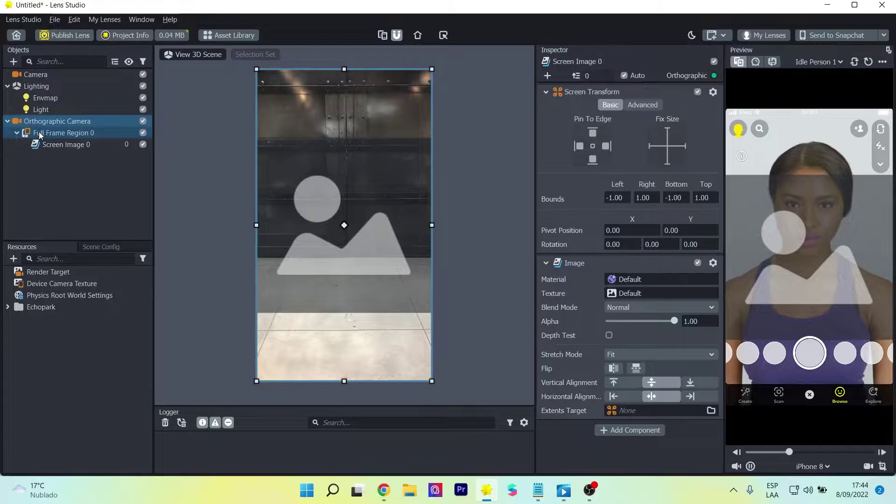
pyautogui.click(41, 145)
pyautogui.press('Delete')
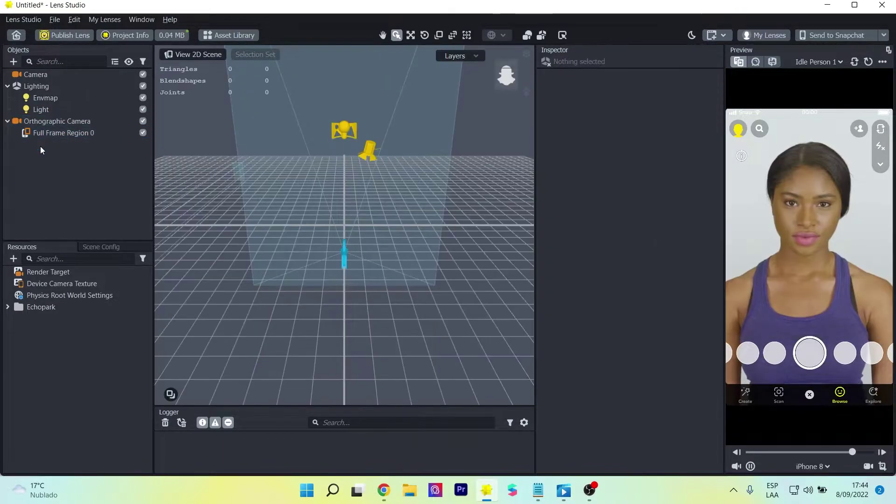
# Rename the full frame region under the orthographic camera as Happy
pyautogui.click(57, 133)
pyautogui.click(63, 136)
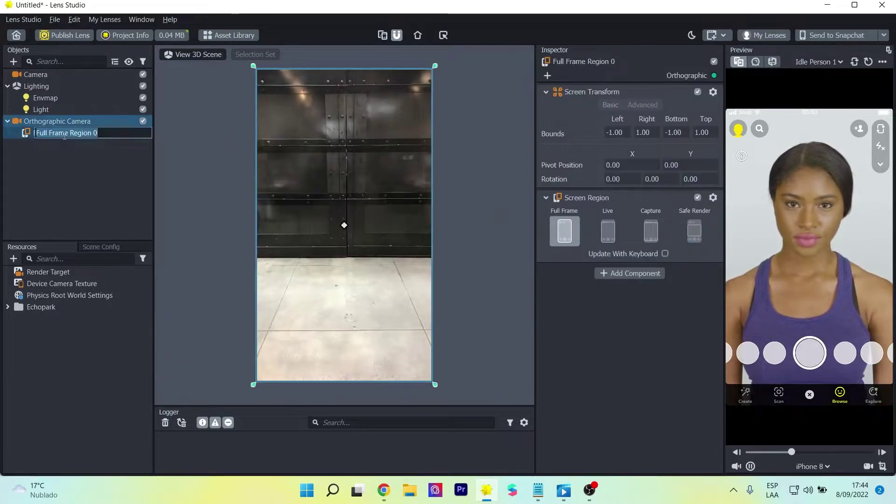
pyautogui.write('Smile')
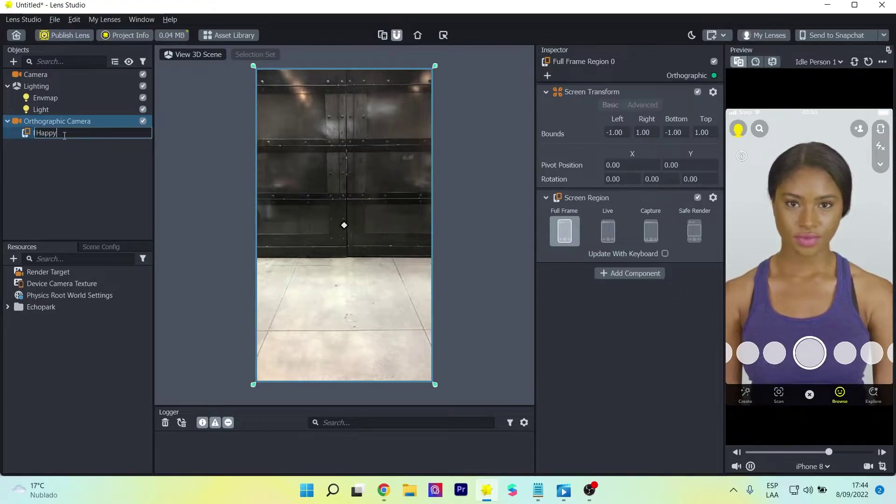
pyautogui.press('Return')
pyautogui.click(26, 175)
# Add the Smile component to the Happy object
pyautogui.click(46, 134)
pyautogui.click(632, 273)
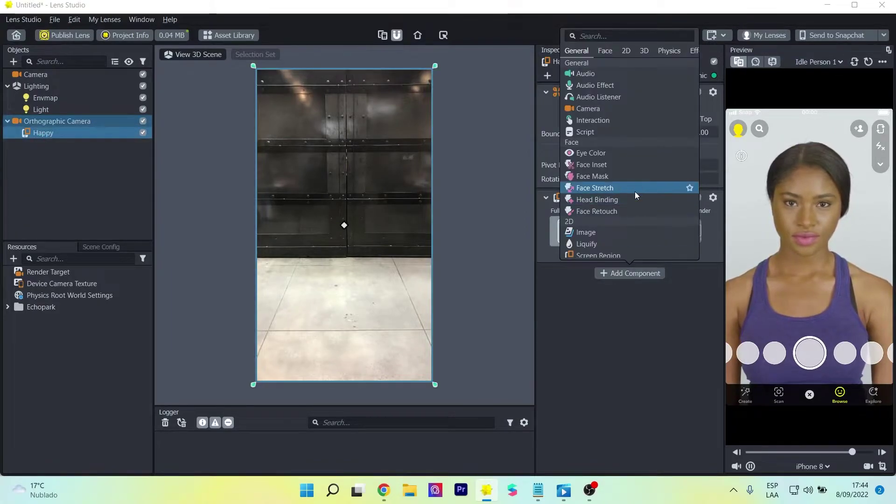
pyautogui.scroll(-10, 634, 191)
pyautogui.scroll(-5, 634, 192)
pyautogui.click(609, 189)
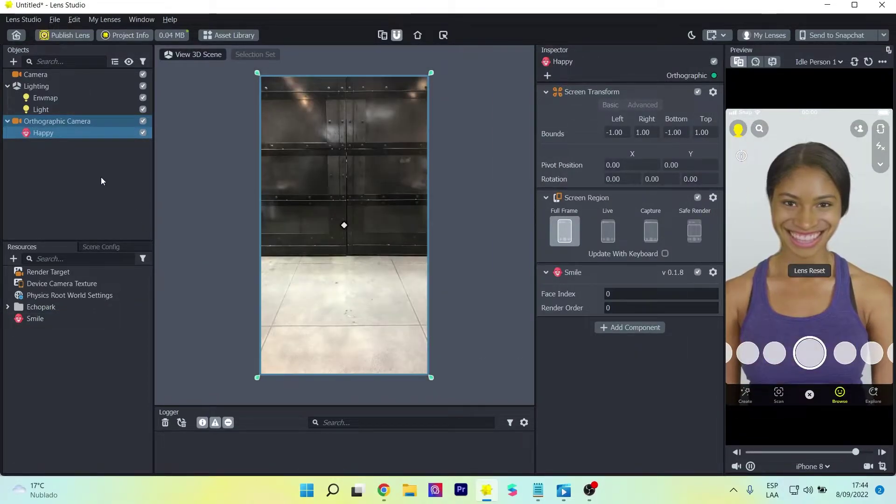
pyautogui.click(101, 178)
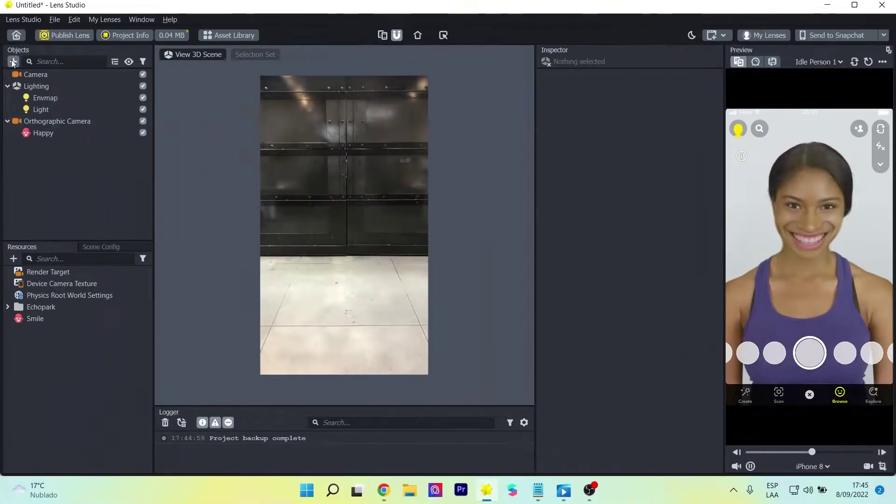
# Add a second Screen Image and delete its image object, keeping only the new full frame region
pyautogui.click(13, 63)
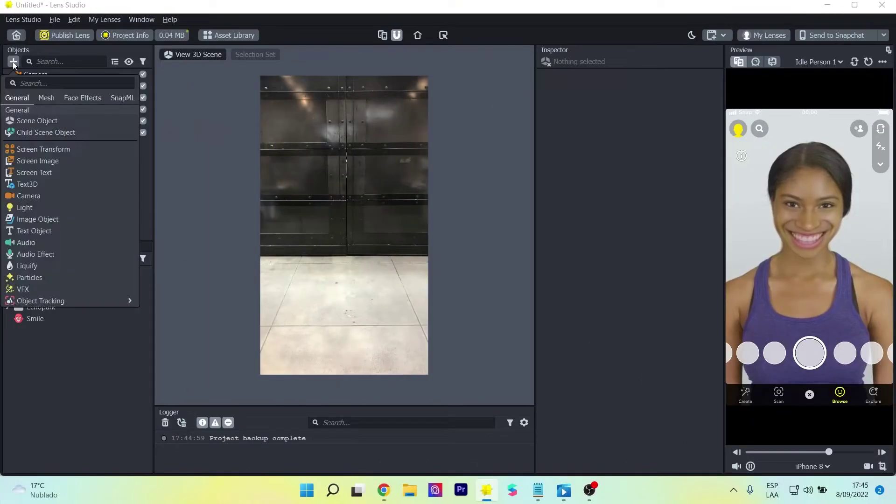
pyautogui.click(60, 162)
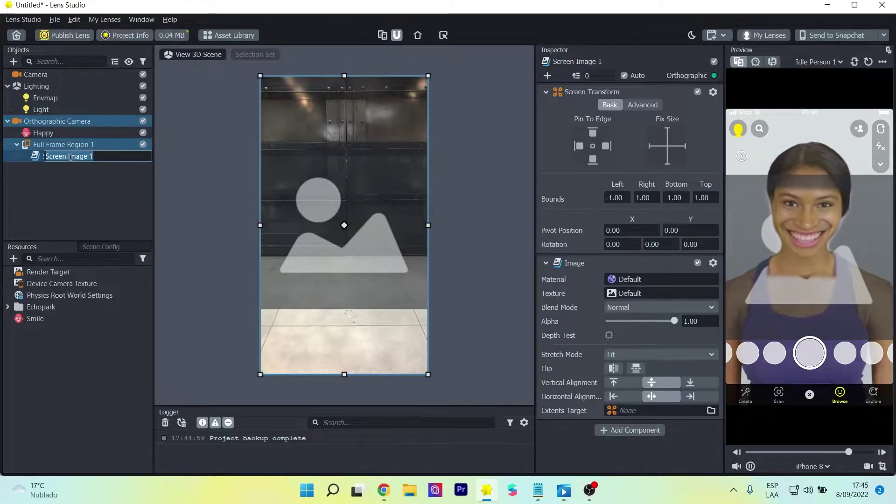
pyautogui.doubleClick(69, 156)
pyautogui.press('Delete')
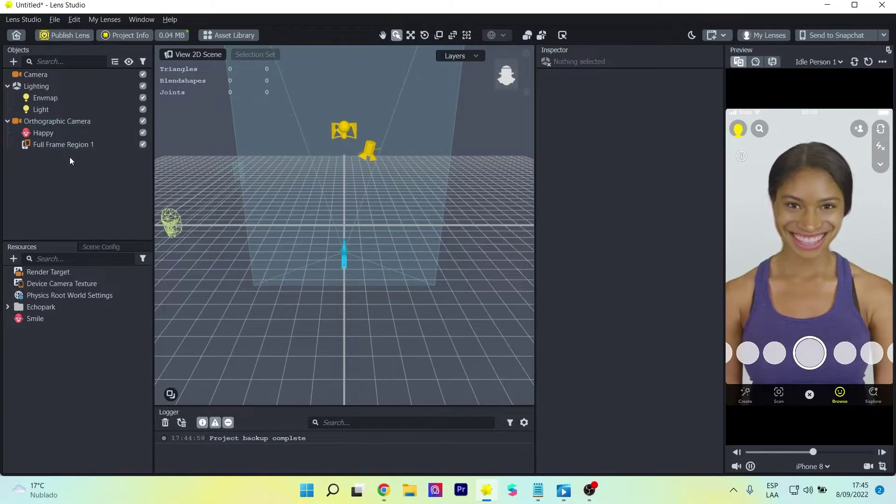
# Rename the second full frame region as Sad and add the Crying component to it
pyautogui.click(62, 144)
pyautogui.doubleClick(62, 144)
pyautogui.write('Sad')
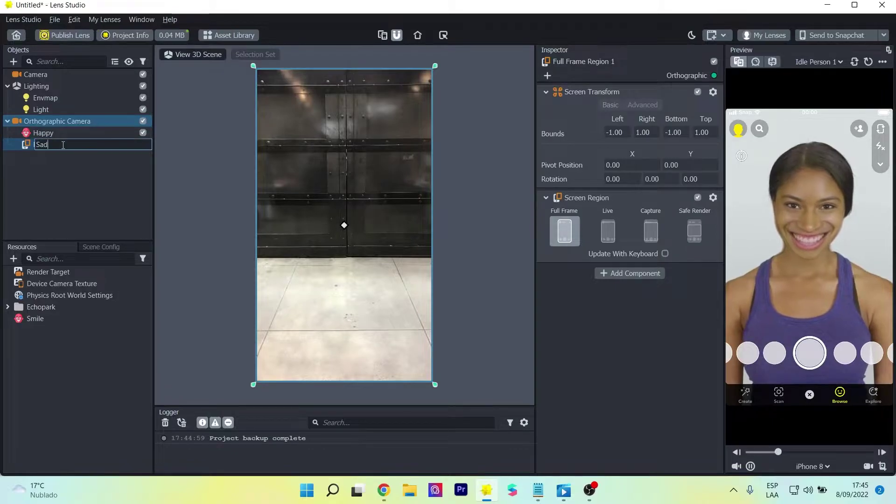
pyautogui.press('Return')
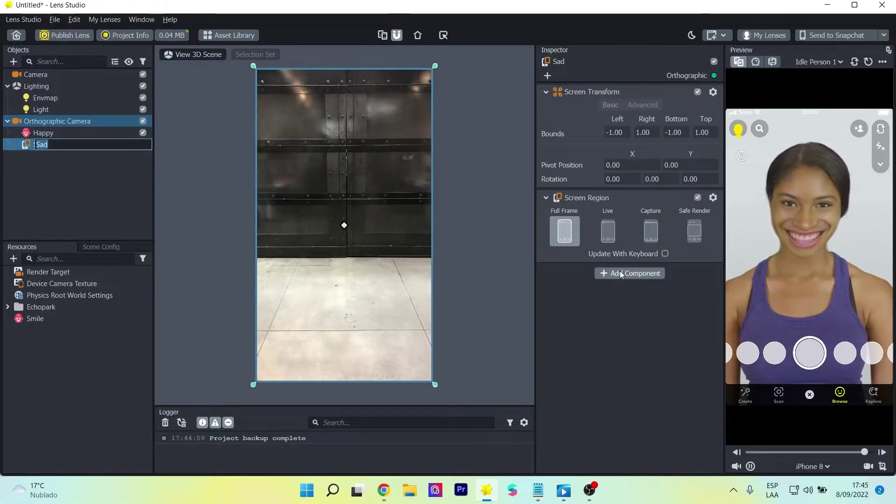
pyautogui.click(619, 273)
pyautogui.click(593, 219)
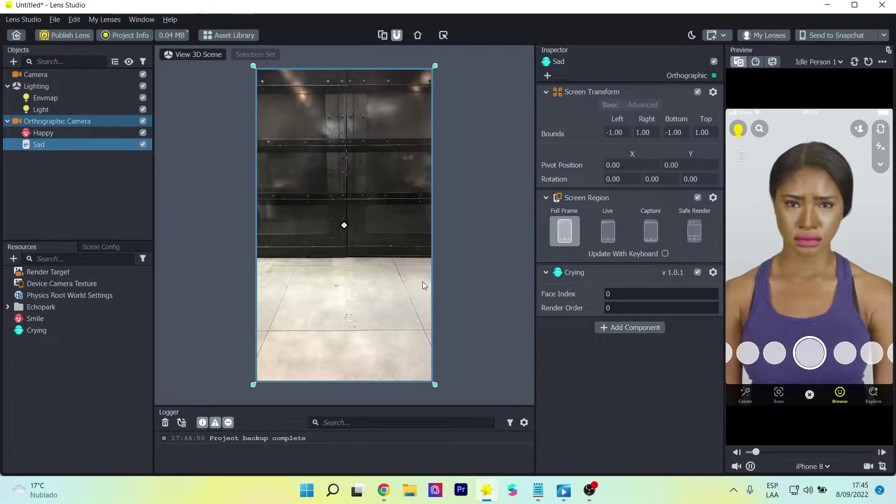
# Toggle the Happy object's visibility to compare the effects, and disable both the Sad and Happy objects
pyautogui.click(143, 133)
pyautogui.click(142, 133)
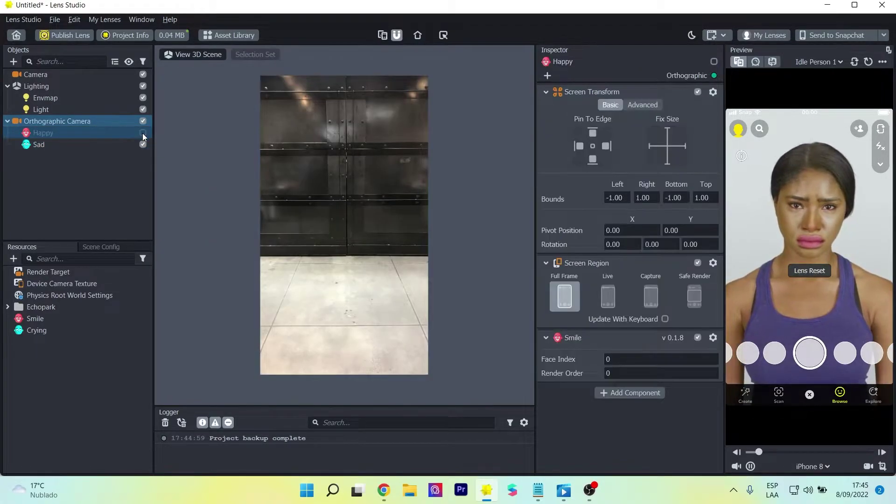
pyautogui.keyDown('shift'); pyautogui.click(147, 142); pyautogui.keyUp('shift')
pyautogui.click(140, 134)
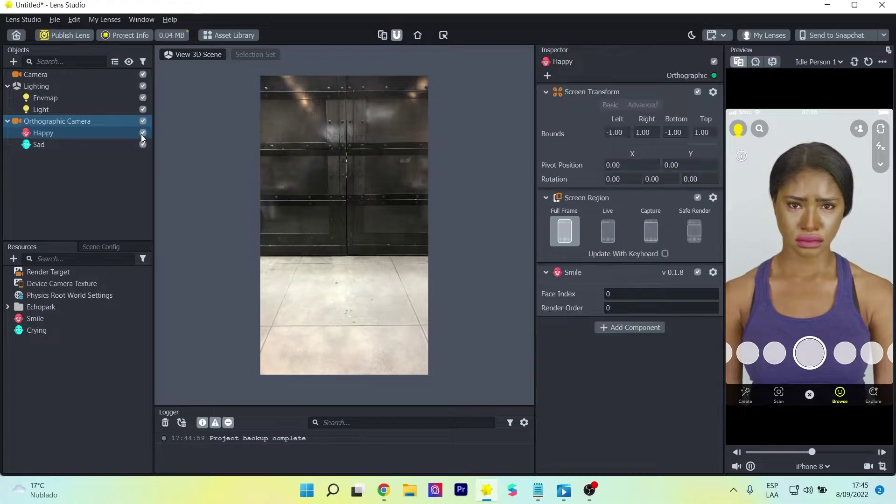
pyautogui.click(143, 144)
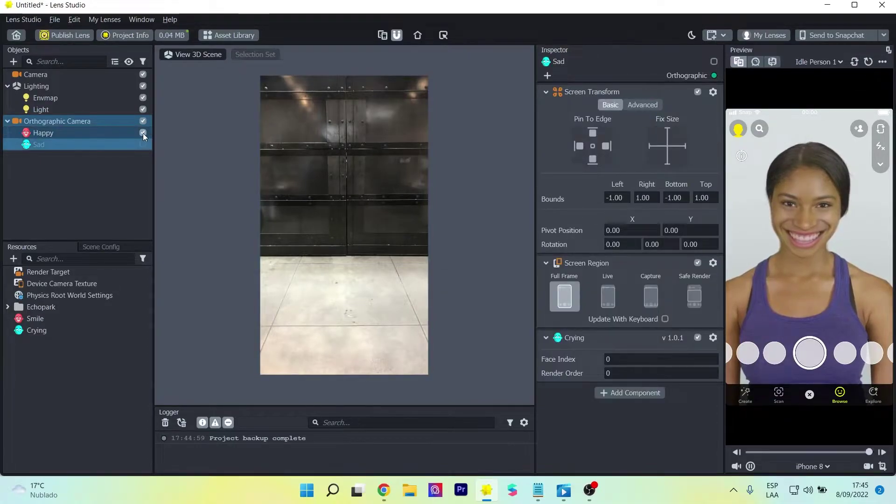
pyautogui.click(143, 133)
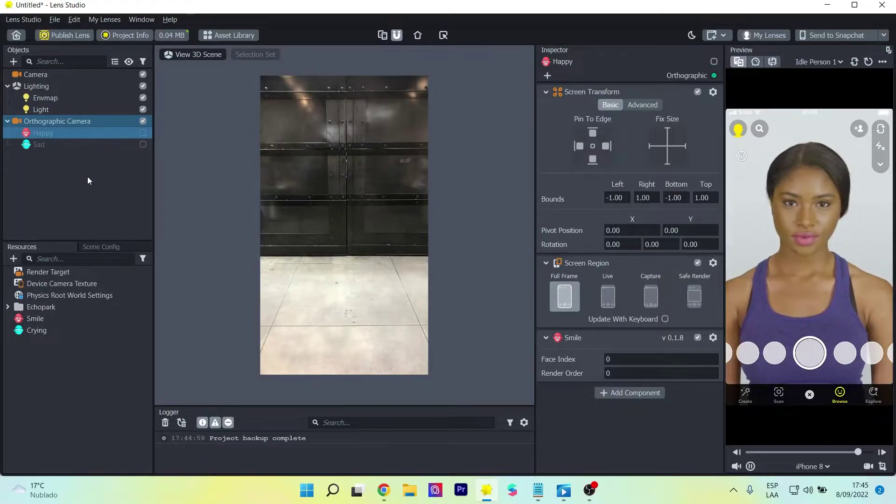
pyautogui.click(88, 177)
# Search the Asset Library for "voice", import the System Voice Command asset and close the library
pyautogui.click(240, 36)
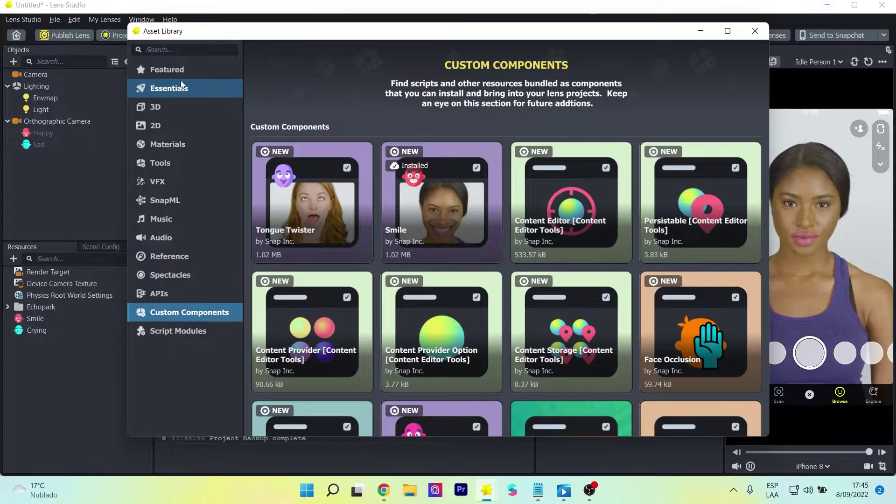
pyautogui.click(176, 70)
pyautogui.click(172, 50)
pyautogui.write('voice')
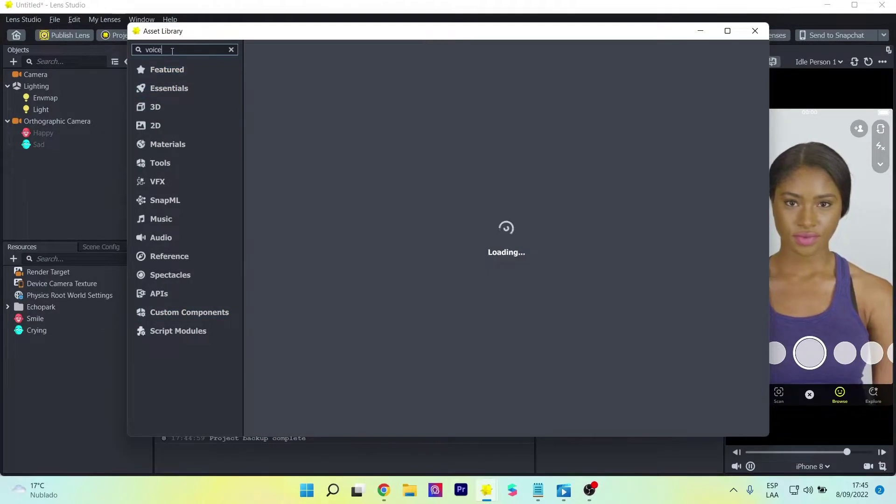
pyautogui.moveTo(663, 200)
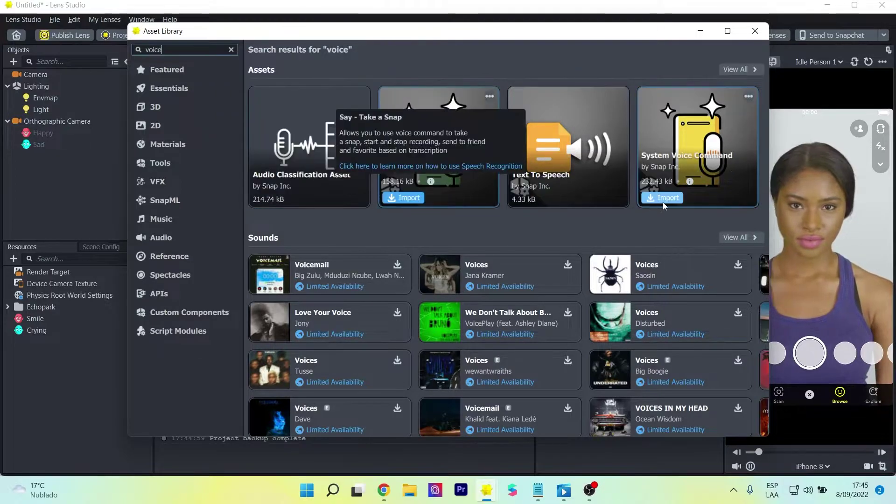
pyautogui.click(664, 202)
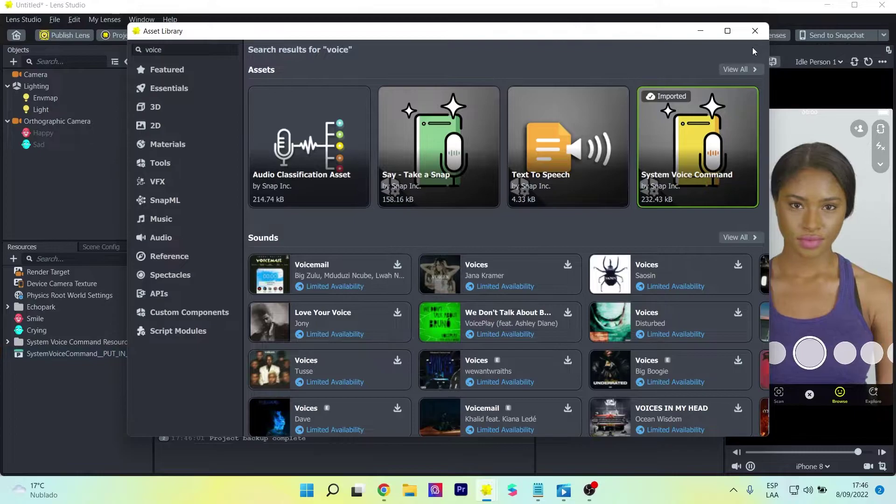
pyautogui.click(752, 32)
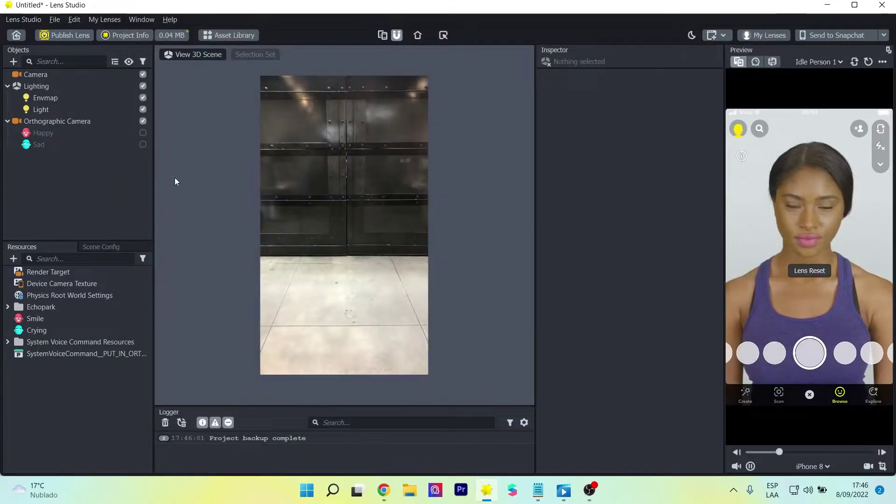
# Place the imported SystemVoiceCommand prefab under the Camera object in the scene hierarchy
pyautogui.click(35, 351)
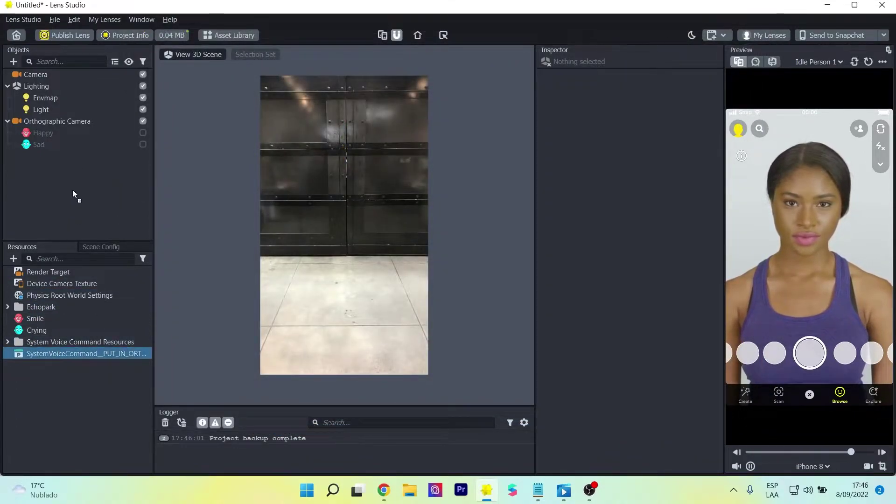
pyautogui.moveTo(39, 74); pyautogui.dragTo(38, 74)
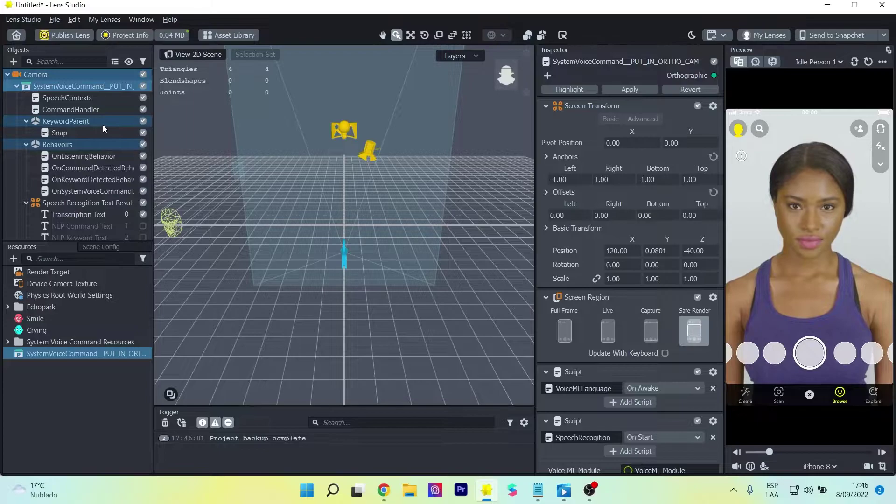
pyautogui.click(54, 77)
# Enable Use Keyword and Use Command in the SystemVoiceCommand object's SpeechRecogition script
pyautogui.click(54, 86)
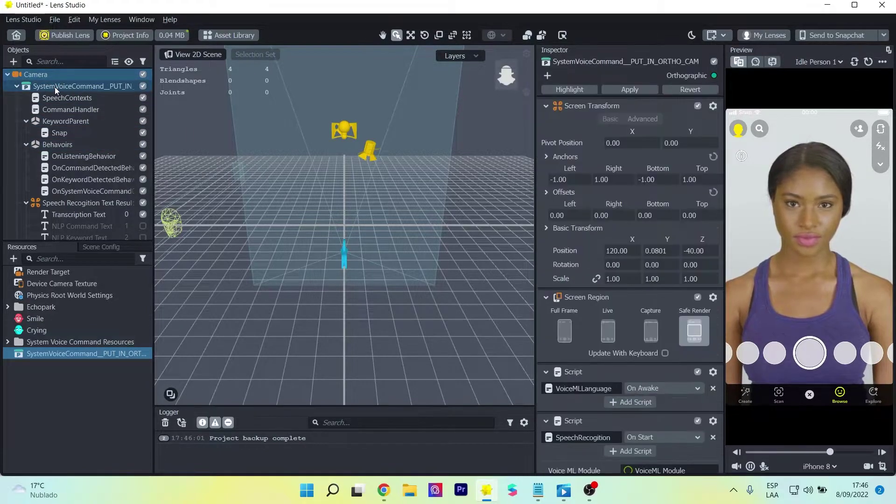
pyautogui.scroll(-6, 626, 219)
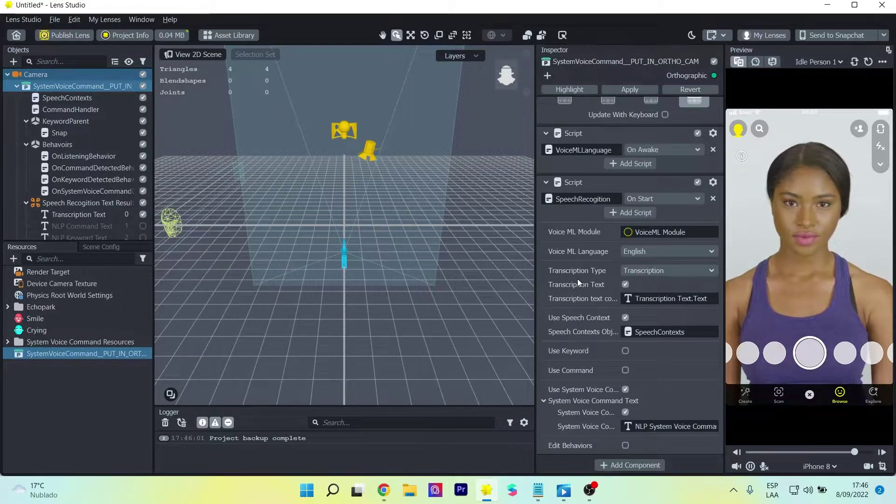
pyautogui.click(625, 352)
pyautogui.scroll(-2, 582, 350)
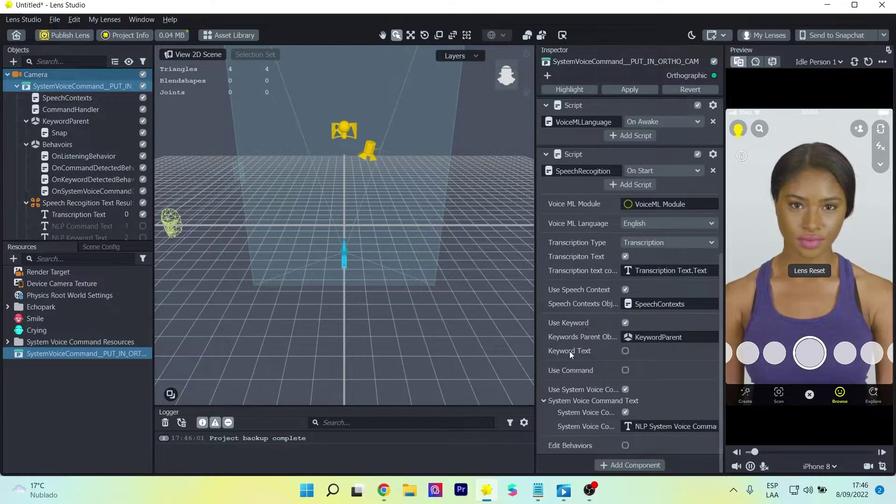
pyautogui.click(626, 371)
pyautogui.scroll(10, 584, 319)
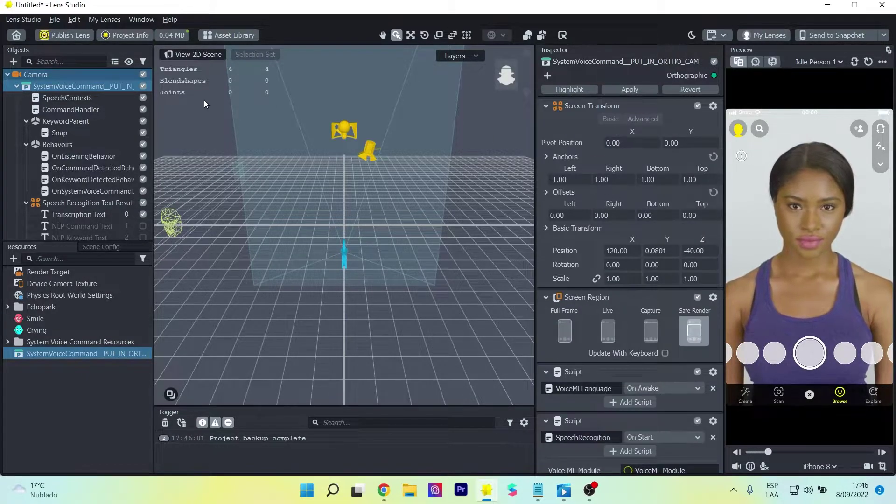
# Set the first English phrase of the SpeechContexts script to "Happy"
pyautogui.click(94, 99)
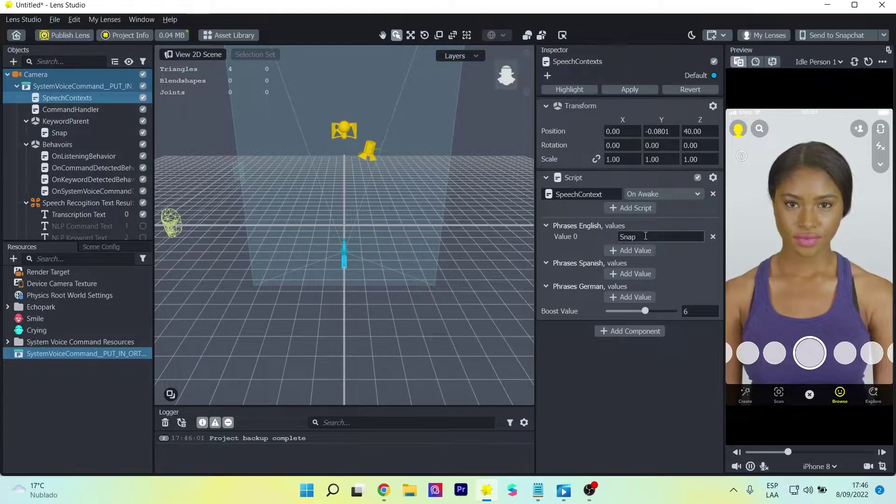
pyautogui.moveTo(645, 236); pyautogui.dragTo(611, 234)
pyautogui.write('Happy')
pyautogui.press('Return')
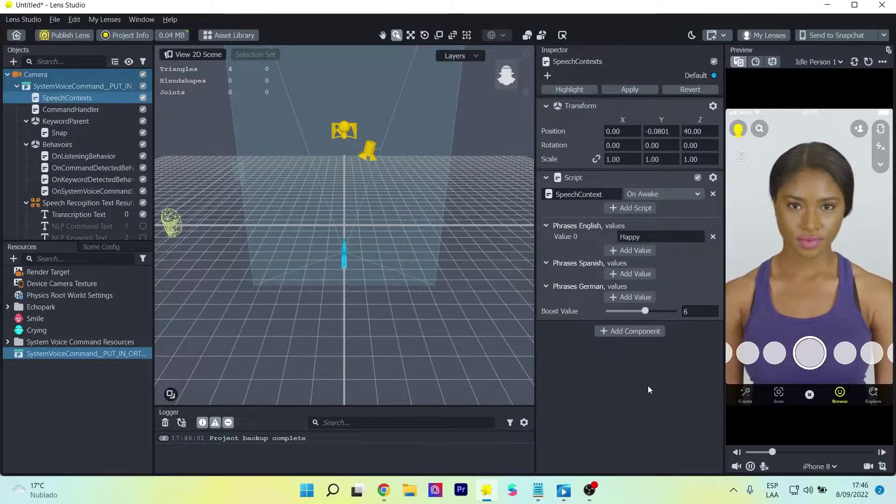
# Rename the Snap keyword object under KeywordParent to Happy
pyautogui.click(83, 113)
pyautogui.click(64, 133)
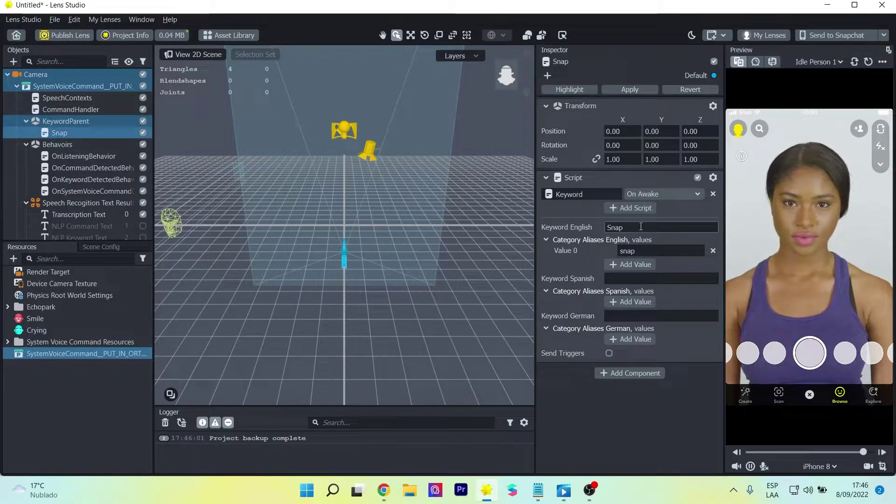
pyautogui.doubleClick(60, 133)
pyautogui.write('Happy')
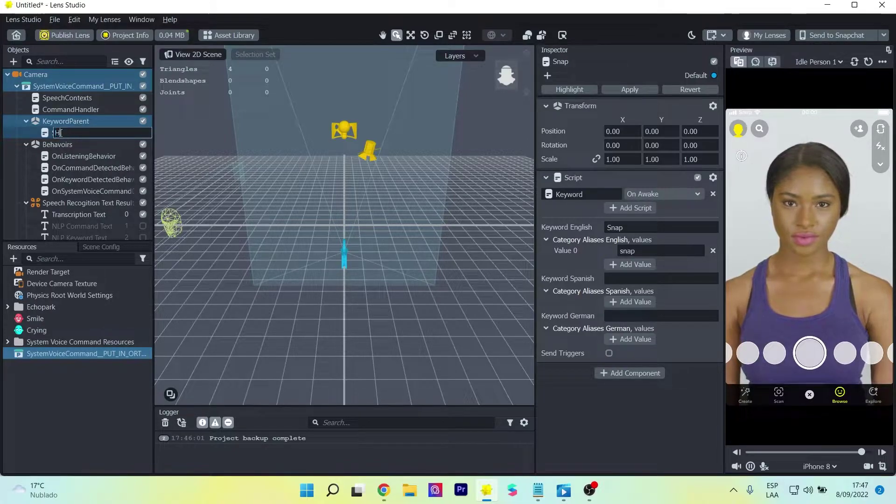
pyautogui.press('Return')
# Set the keyword object's English keyword to "Happy" and its first English category alias to "happy"
pyautogui.doubleClick(615, 228)
pyautogui.write('Happy')
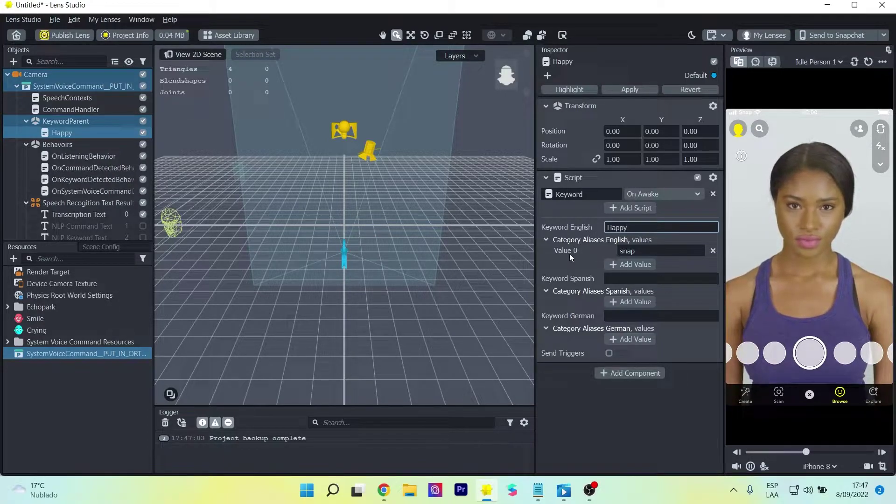
pyautogui.doubleClick(623, 251)
pyautogui.write('happy')
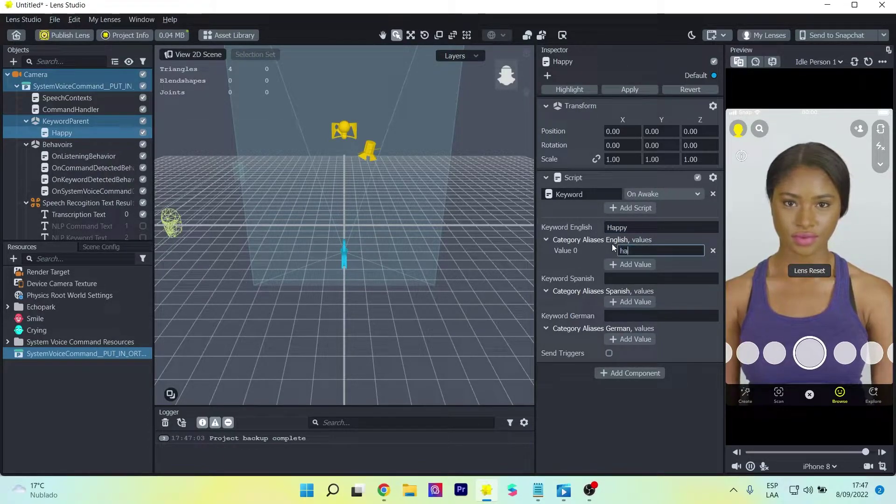
pyautogui.press('Return')
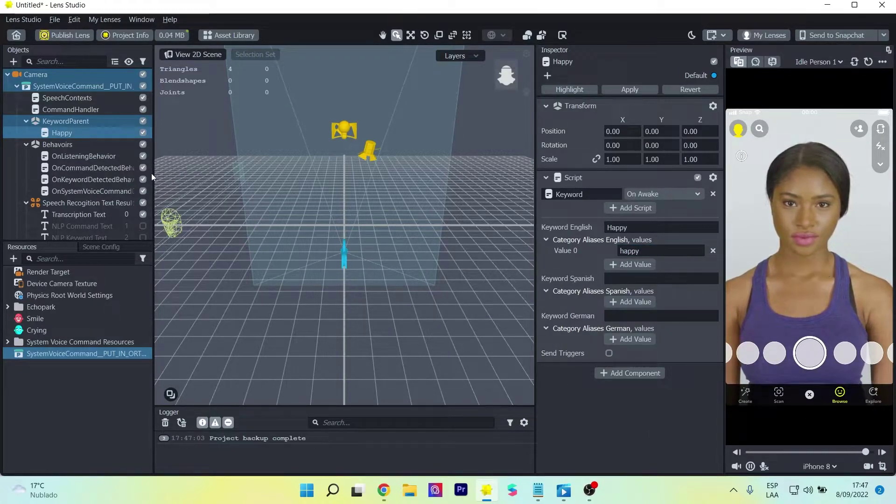
# Examine the trigger and response settings of the four existing behavior objects under Behavoirs
pyautogui.click(82, 158)
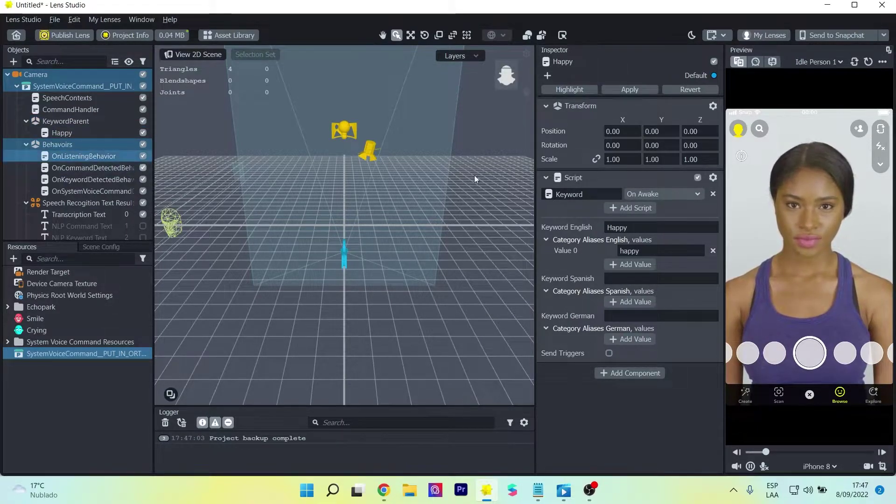
pyautogui.scroll(-3, 594, 279)
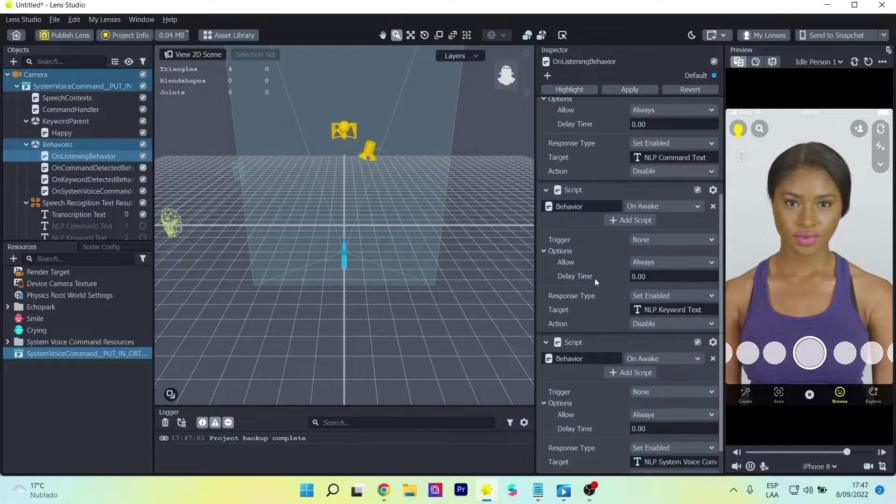
pyautogui.scroll(-1, 595, 278)
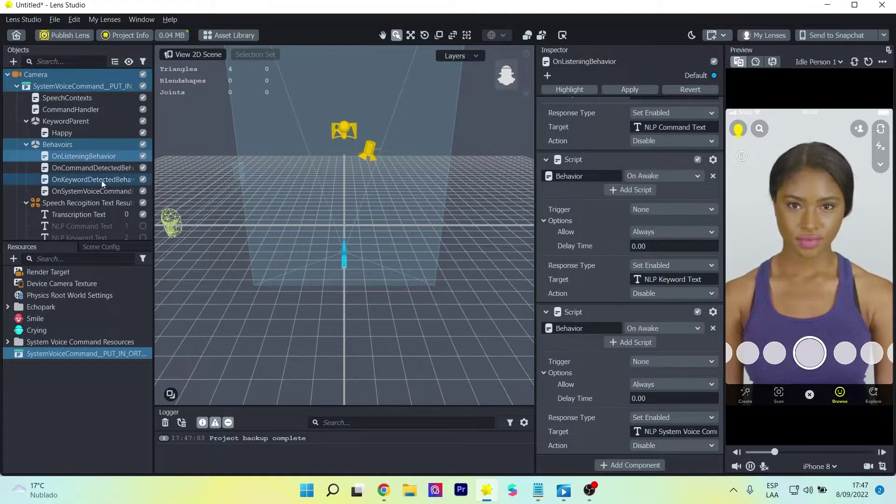
pyautogui.click(82, 167)
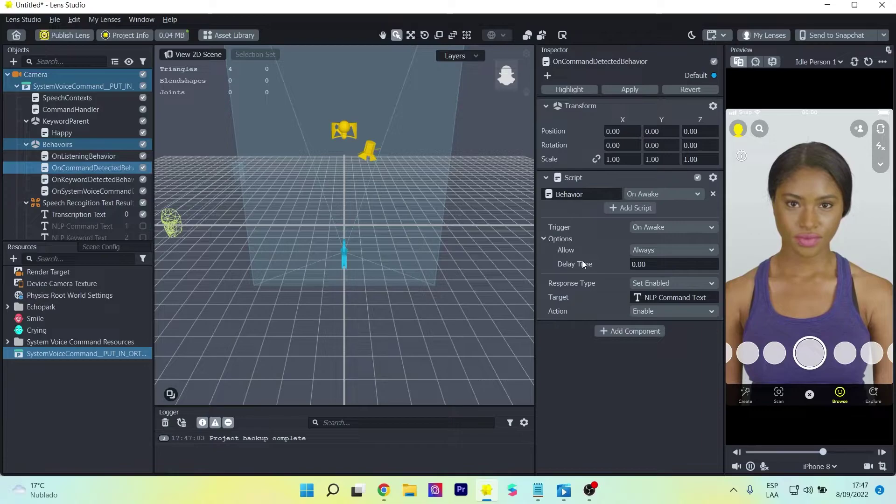
pyautogui.click(110, 180)
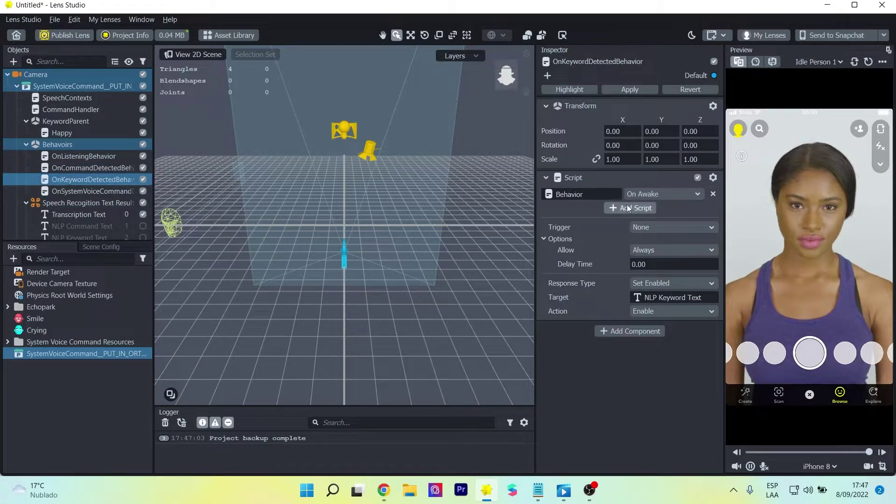
pyautogui.click(89, 190)
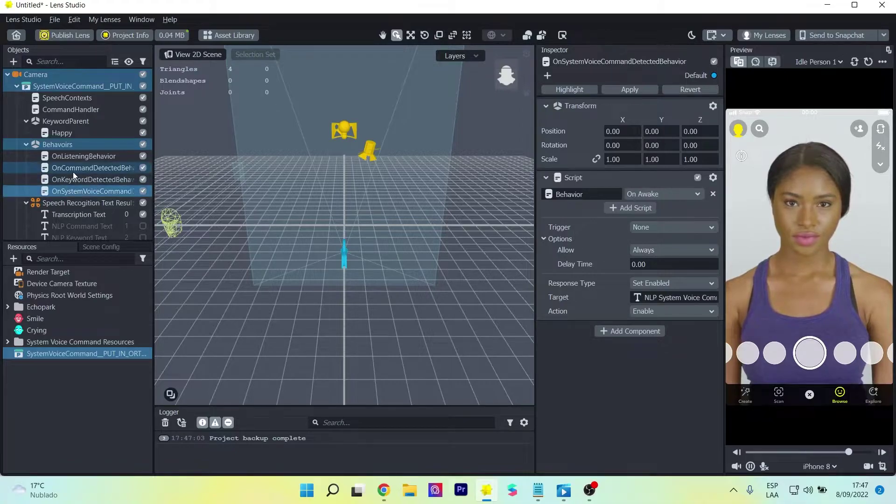
# Add a Behavior helper script as the first child of Behavoirs and rename it Happy_behavior
pyautogui.click(63, 145)
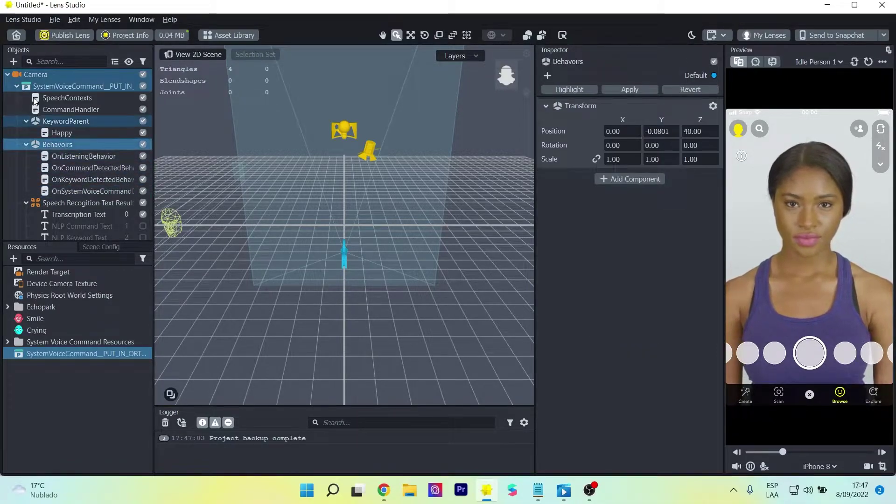
pyautogui.click(13, 61)
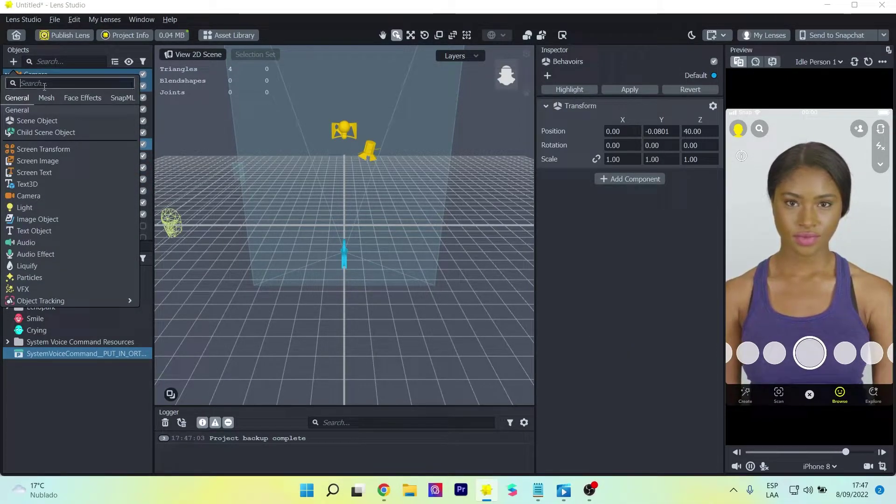
pyautogui.write('beh')
pyautogui.moveTo(58, 111)
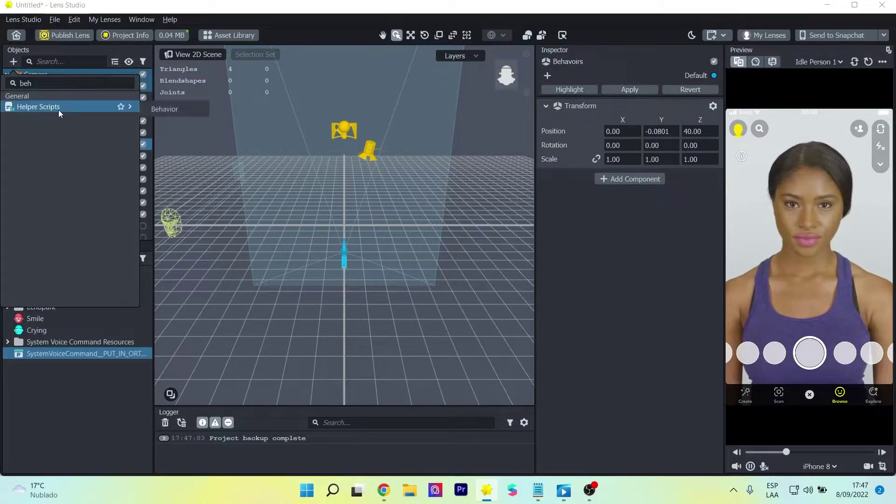
pyautogui.click(149, 110)
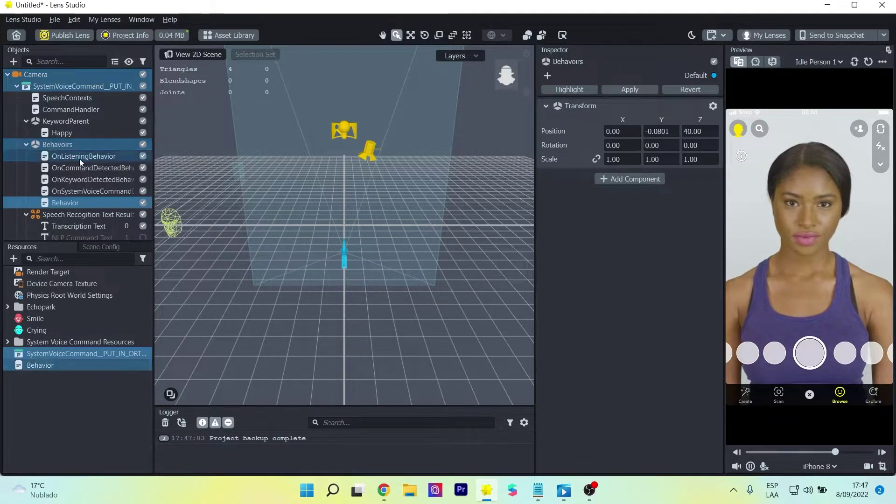
pyautogui.moveTo(52, 205); pyautogui.dragTo(68, 150)
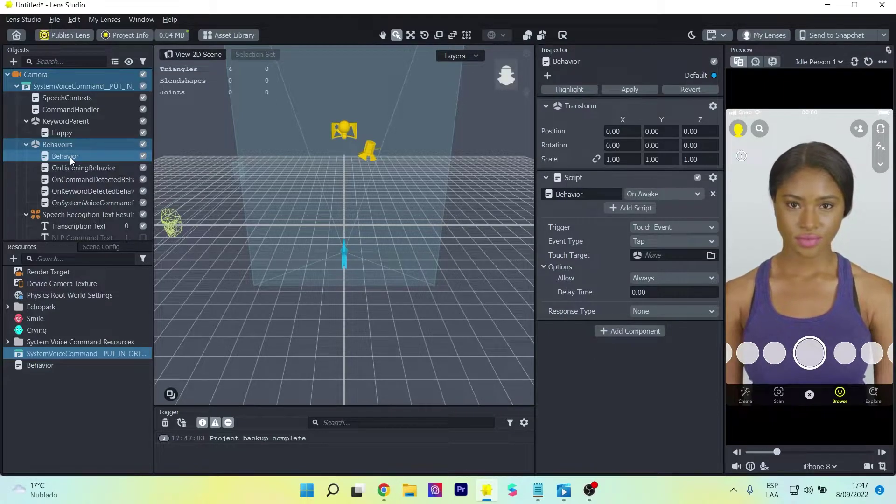
pyautogui.doubleClick(70, 158)
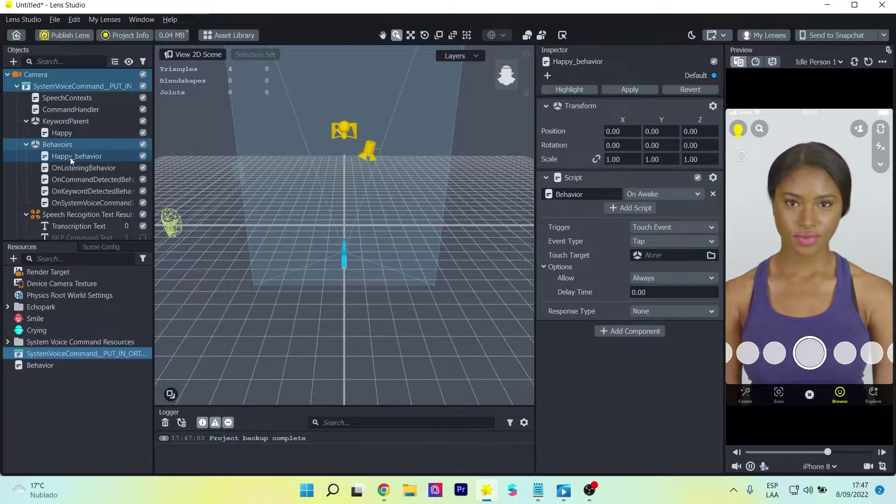
pyautogui.press('Return')
# Set the trigger of the Happy_behavior script to None
pyautogui.click(678, 226)
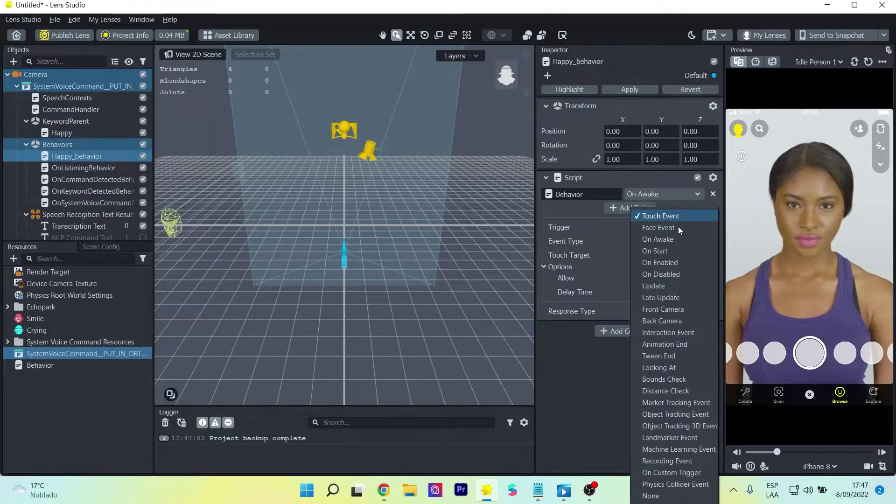
pyautogui.click(669, 496)
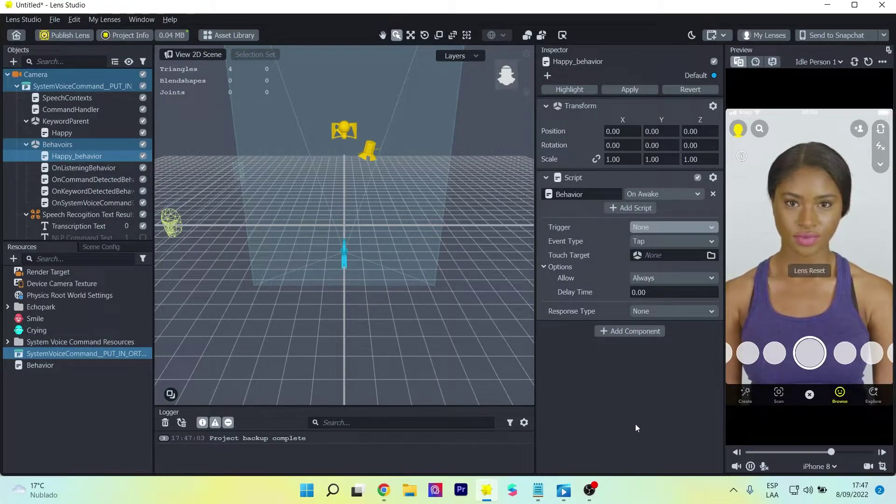
pyautogui.click(626, 399)
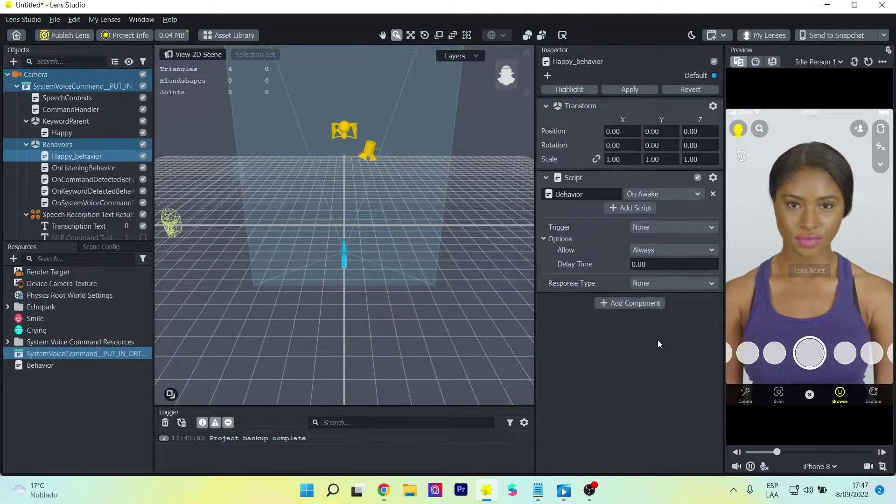
# Set Happy_behavior's response type to Set Enabled and assign the Happy face effect object as its target
pyautogui.click(674, 282)
pyautogui.click(676, 240)
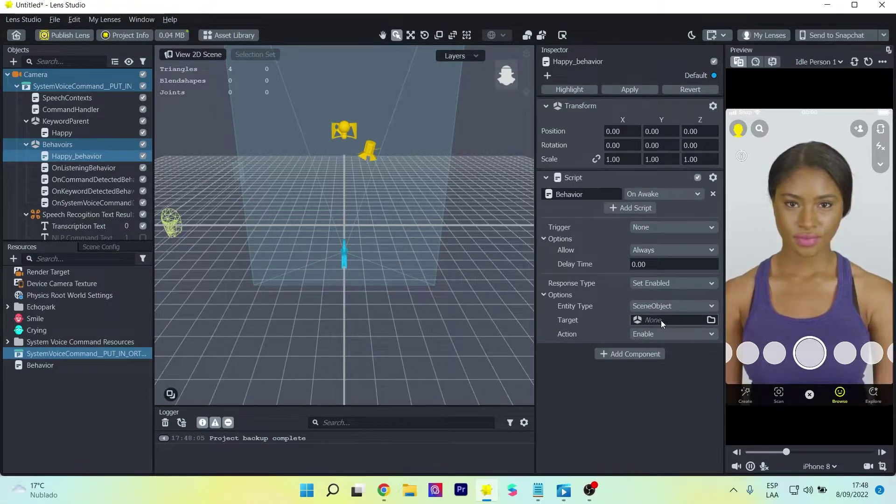
pyautogui.scroll(-5, 90, 195)
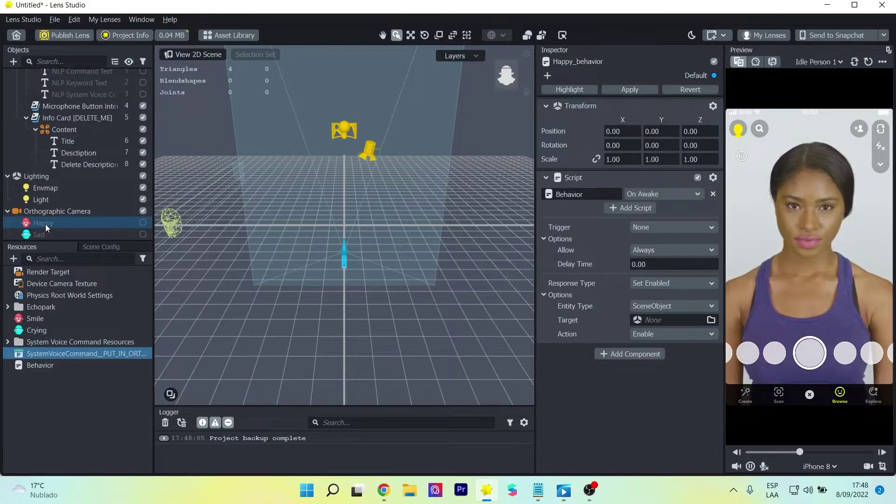
pyautogui.moveTo(46, 224); pyautogui.dragTo(513, 276)
pyautogui.moveTo(673, 323); pyautogui.dragTo(668, 320)
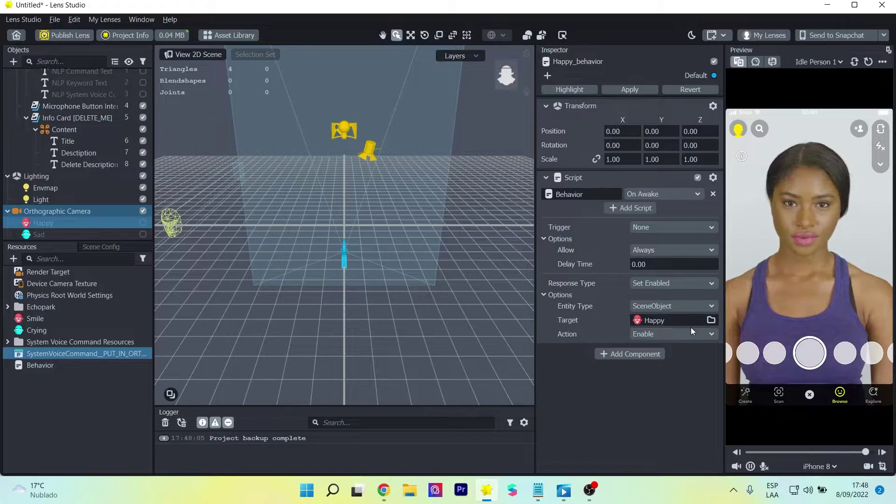
# Enable Send Triggers on the Happy keyword object and assign Happy_behavior as its first On Keyword Triggered value
pyautogui.scroll(5, 39, 175)
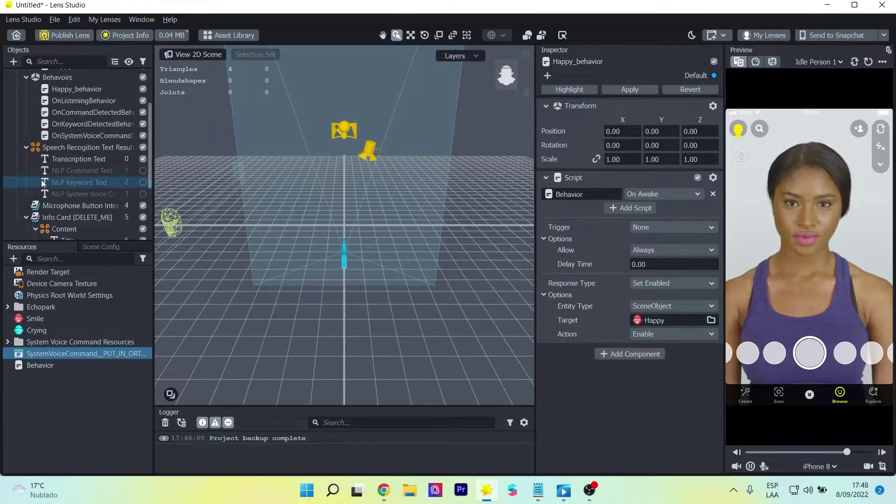
pyautogui.moveTo(69, 155); pyautogui.dragTo(72, 136)
pyautogui.click(71, 136)
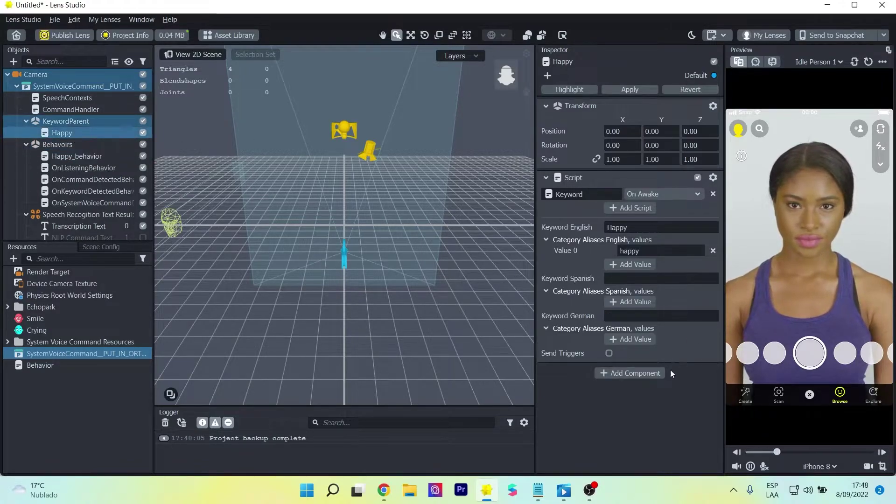
pyautogui.click(610, 353)
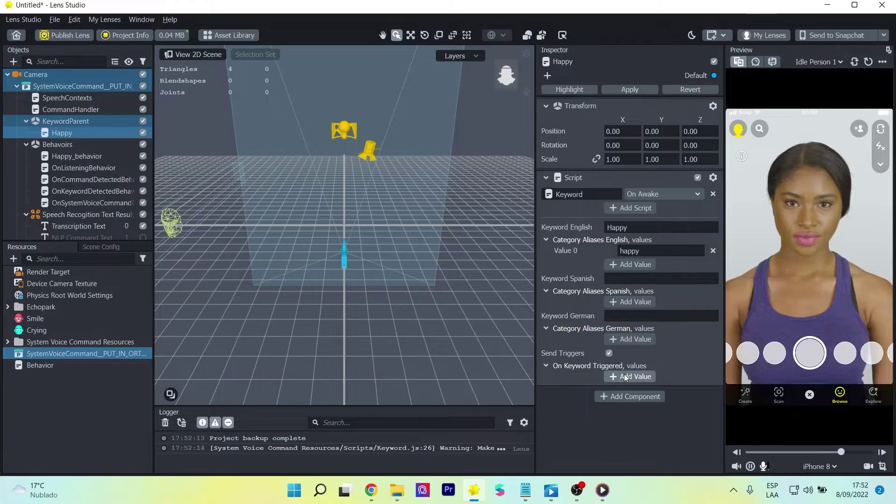
pyautogui.click(626, 377)
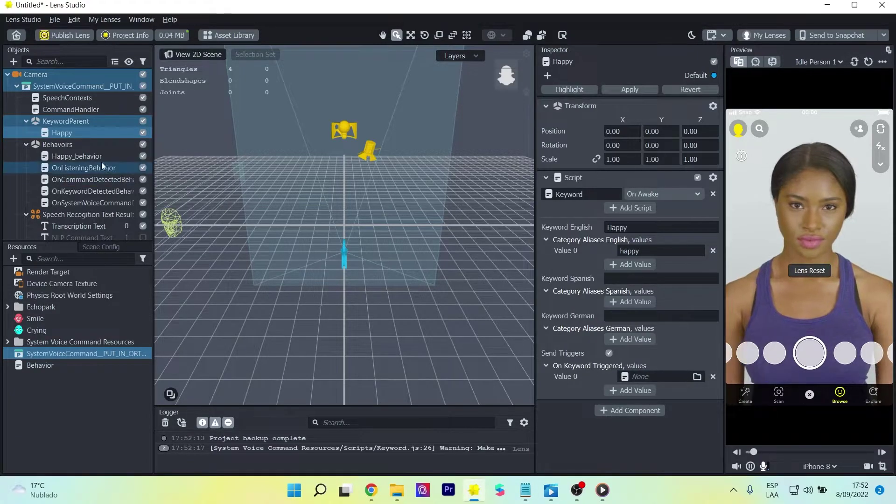
pyautogui.moveTo(85, 156); pyautogui.dragTo(637, 376)
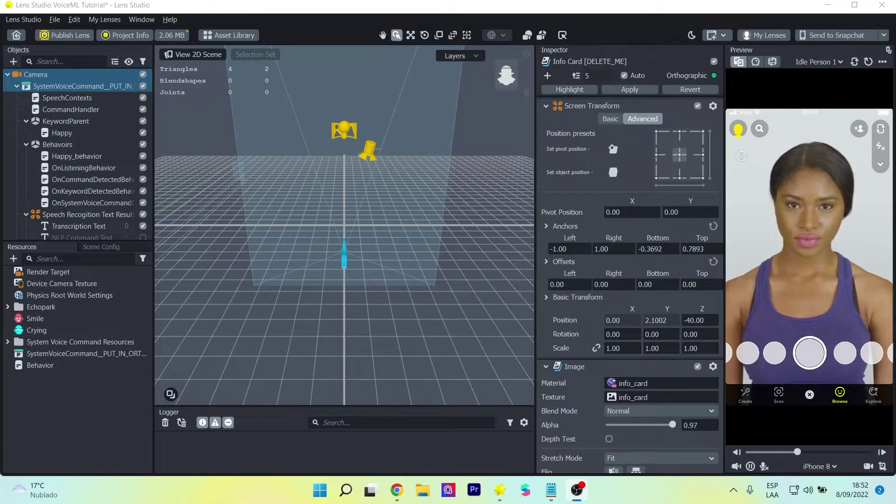
# Rename the Happy keyword object under KeywordParent to Config
pyautogui.hotkey('alt', 'Tab')
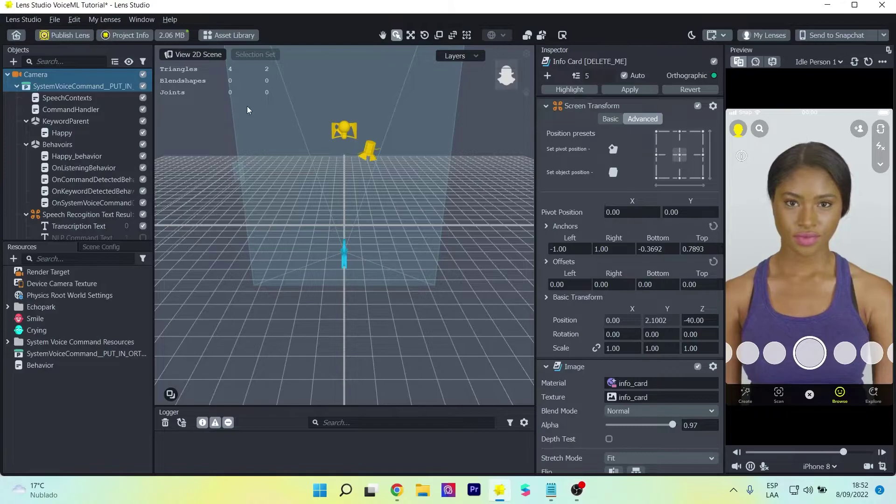
pyautogui.click(66, 135)
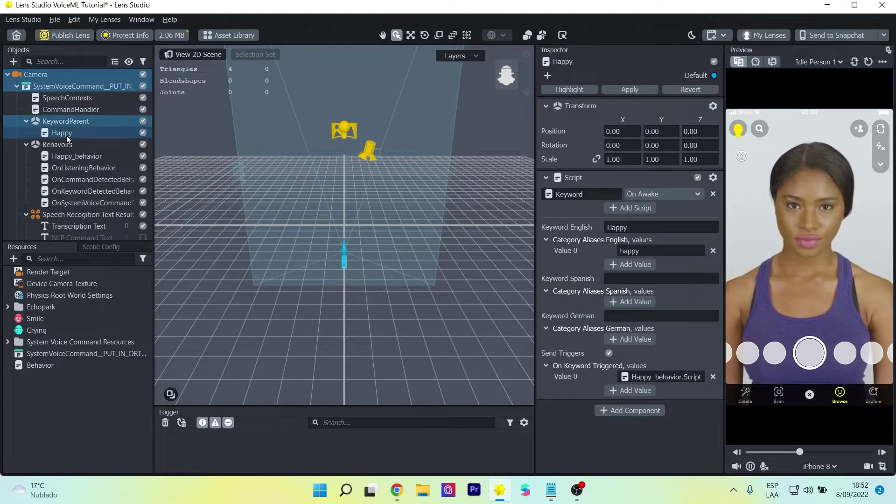
pyautogui.click(66, 135)
pyautogui.write('Config')
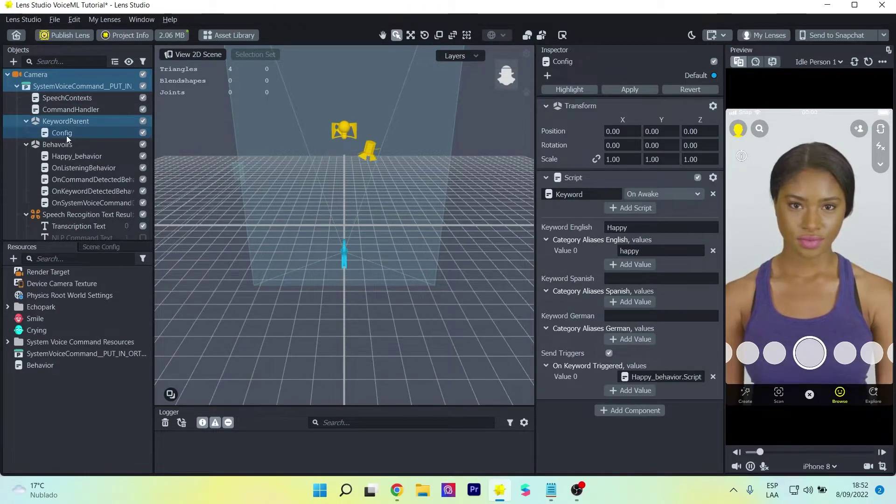
pyautogui.press('Return')
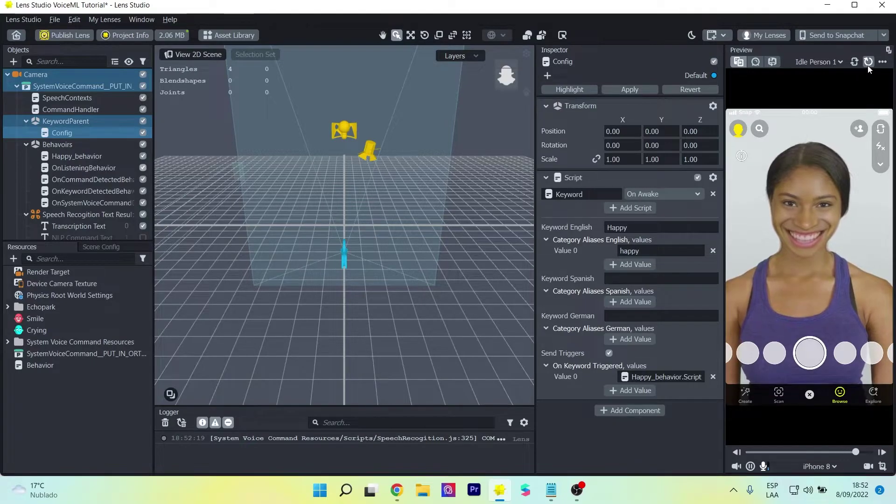
# Turn on the preview microphone to test the Happy voice keyword, and reset the lens
pyautogui.click(765, 466)
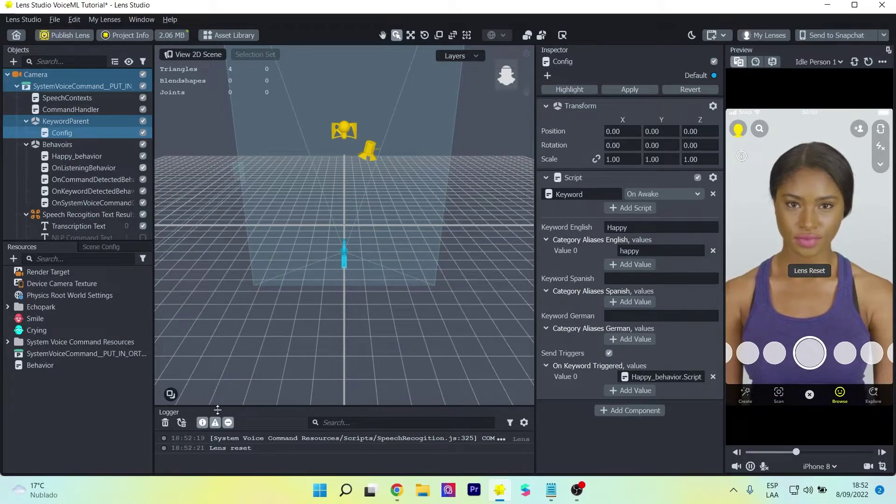
# Clear the Logger and check whether the Info Card [DELETE_ME] object is enabled
pyautogui.click(165, 424)
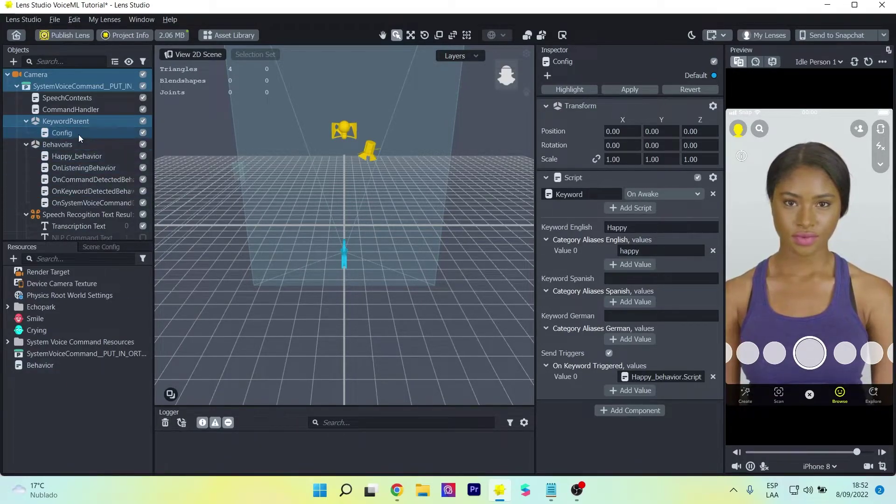
pyautogui.scroll(-4, 94, 153)
pyautogui.click(93, 153)
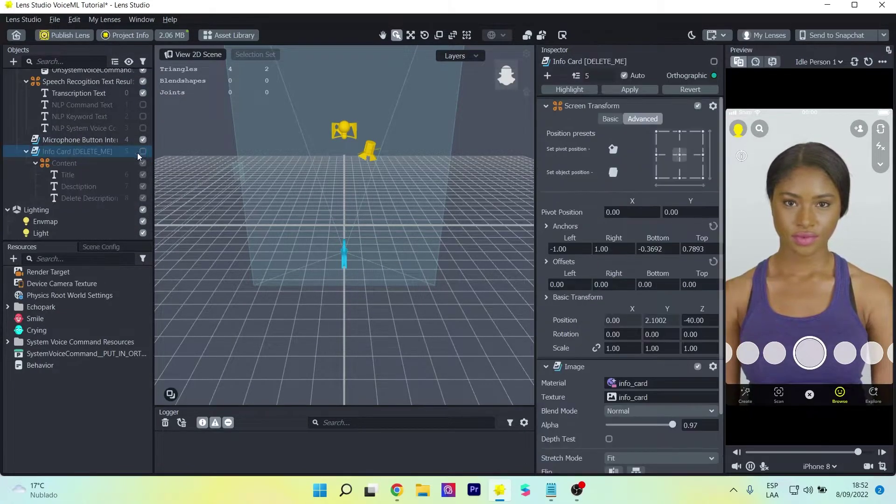
pyautogui.scroll(4, 105, 162)
# Duplicate the Happy_behavior object under Behavoirs and rename the copy Sad_behavior
pyautogui.click(87, 156)
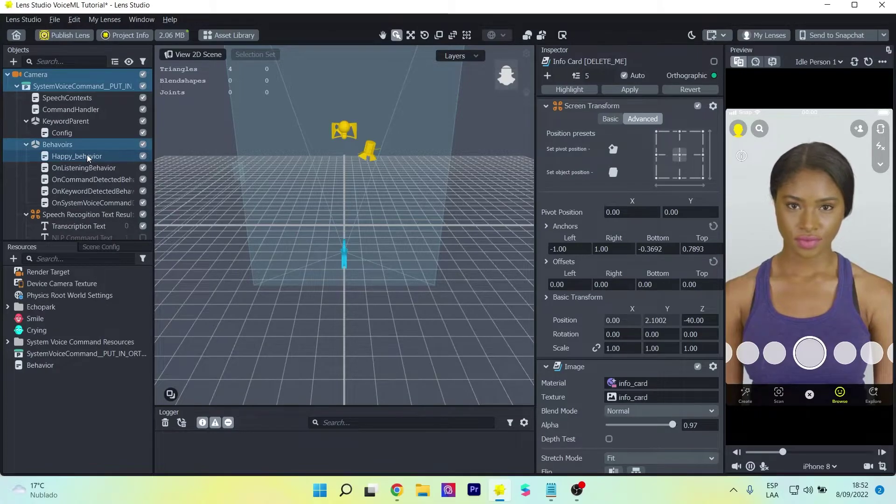
pyautogui.rightClick(89, 155)
pyautogui.click(125, 202)
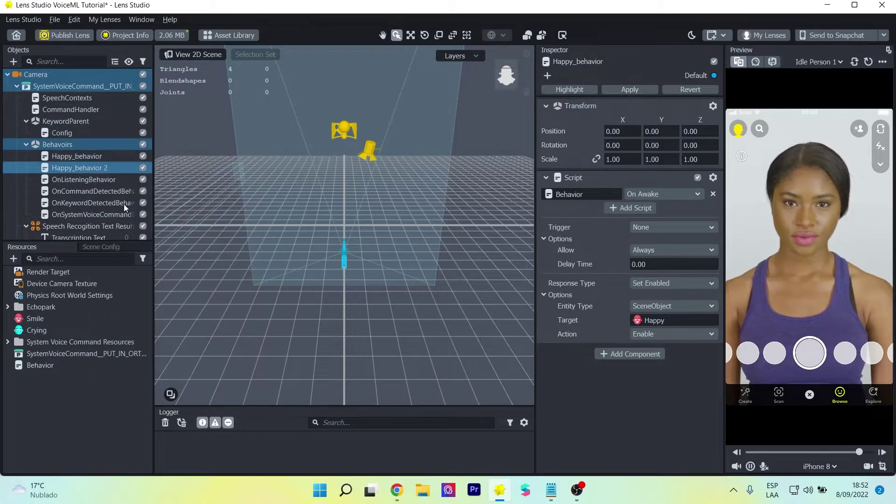
pyautogui.doubleClick(71, 169)
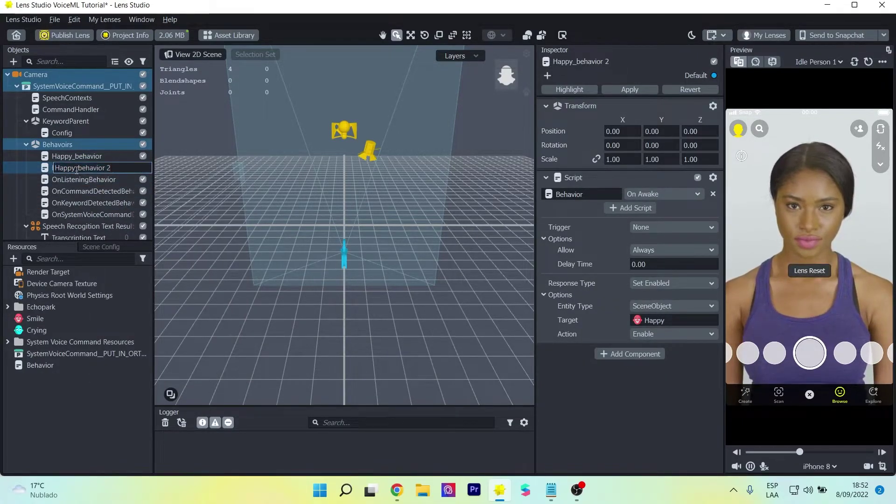
pyautogui.write('Sad')
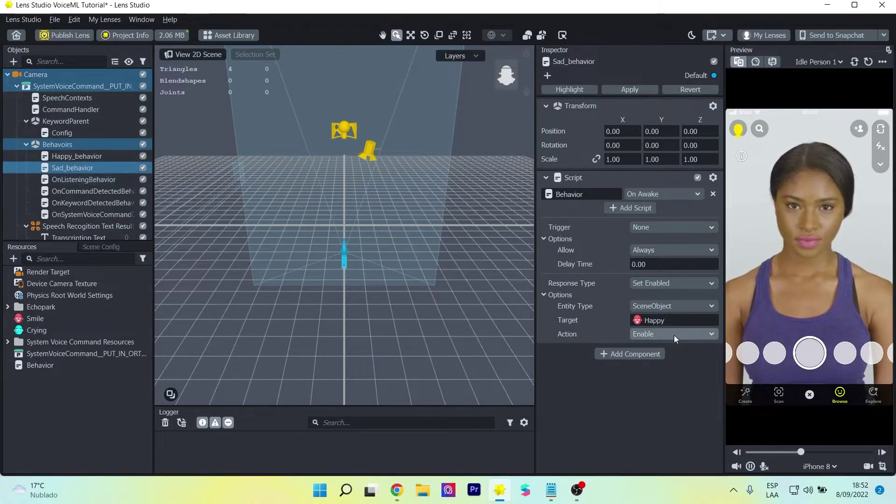
# Set the target of Sad_behavior to the Sad face effect object under the Orthographic Camera
pyautogui.click(653, 322)
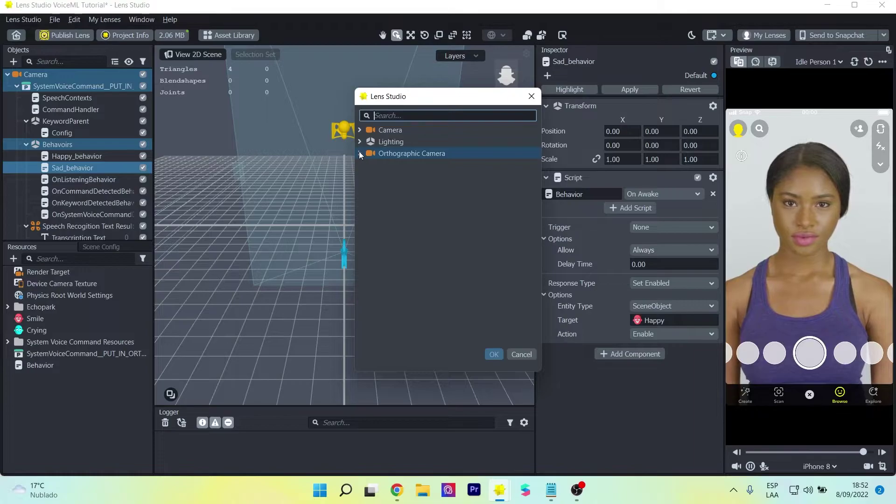
pyautogui.click(360, 153)
pyautogui.click(385, 176)
pyautogui.click(493, 354)
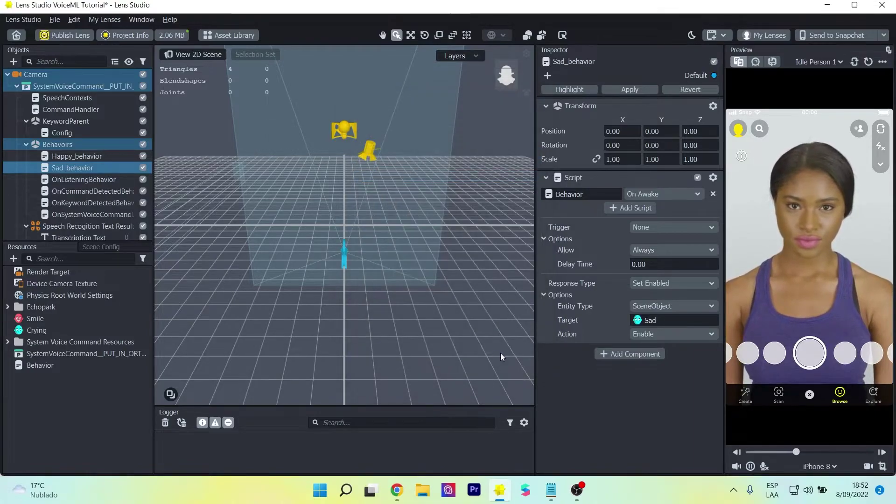
# Duplicate the Config keyword object under KeywordParent and set the copy's English keyword and its first English alias to sad
pyautogui.click(83, 132)
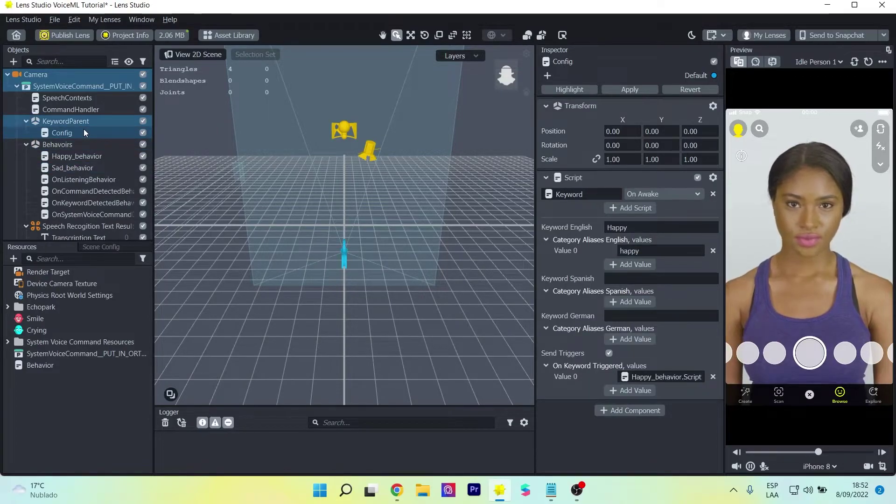
pyautogui.rightClick(57, 133)
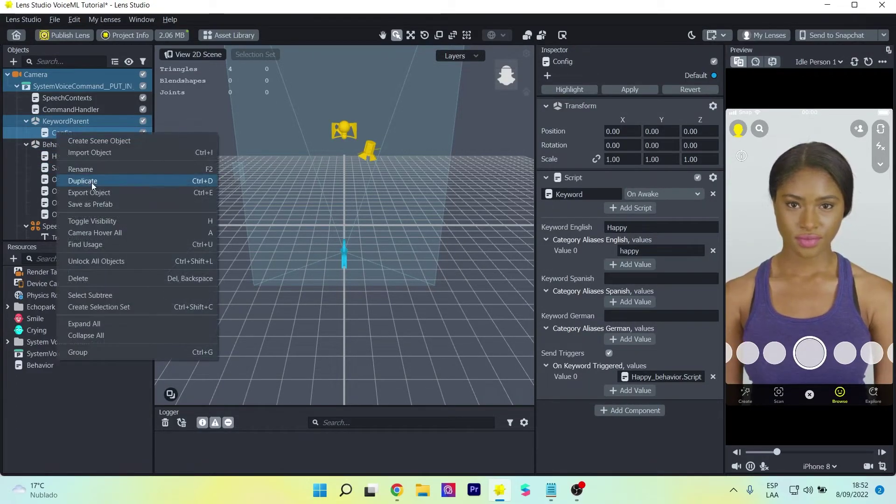
pyautogui.click(92, 181)
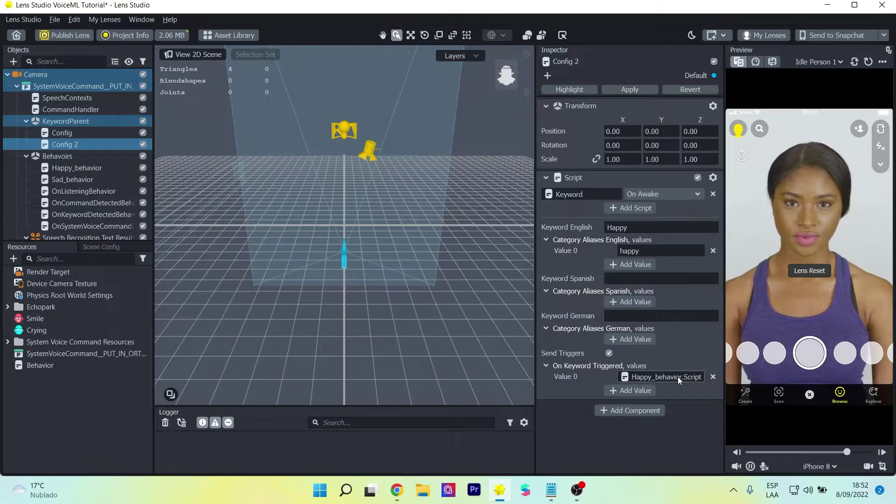
pyautogui.moveTo(628, 227); pyautogui.dragTo(598, 227)
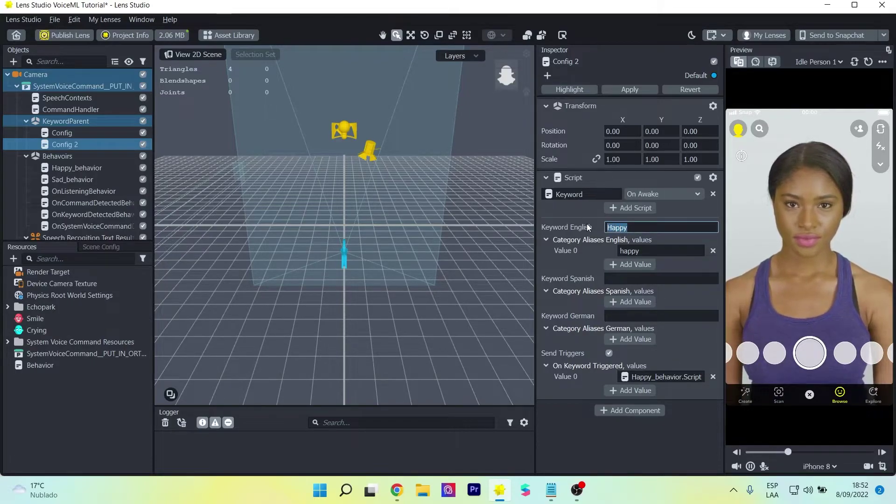
pyautogui.doubleClick(633, 251)
pyautogui.write('sad')
pyautogui.press('Return')
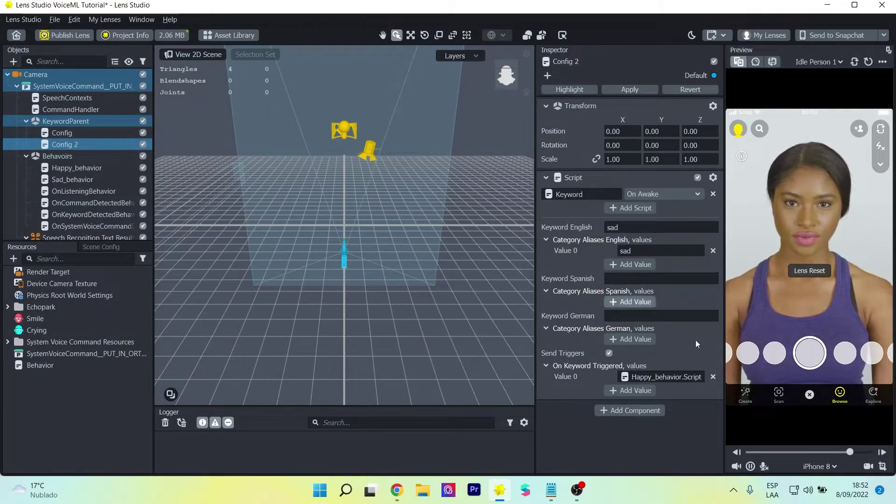
# Assign the Sad_behavior script as the On Keyword Triggered value of the sad keyword object
pyautogui.click(676, 377)
pyautogui.click(359, 130)
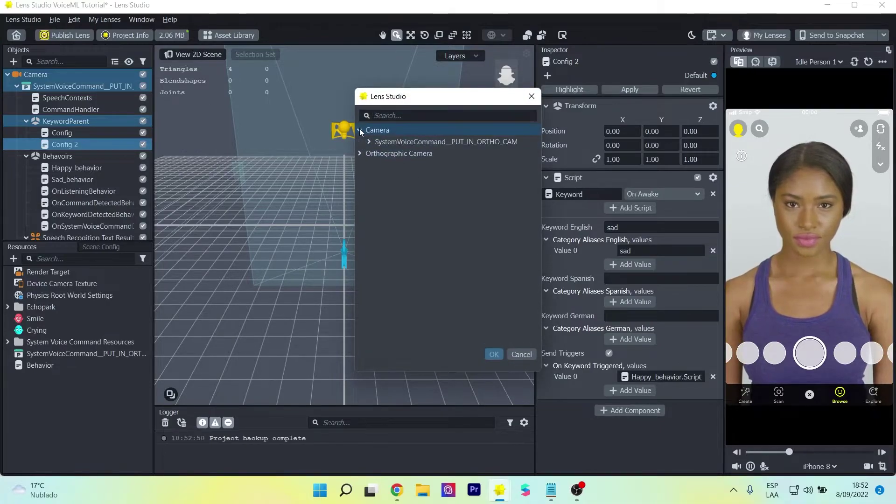
pyautogui.click(369, 141)
pyautogui.click(378, 176)
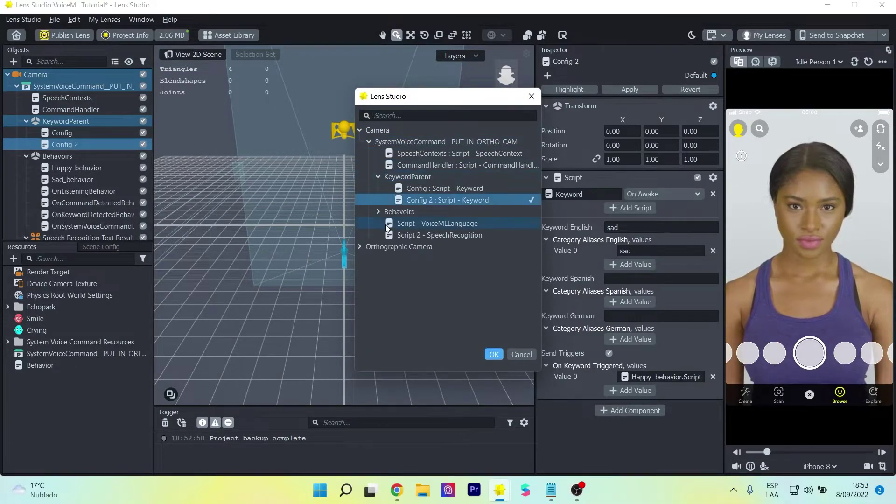
pyautogui.click(378, 211)
pyautogui.click(424, 234)
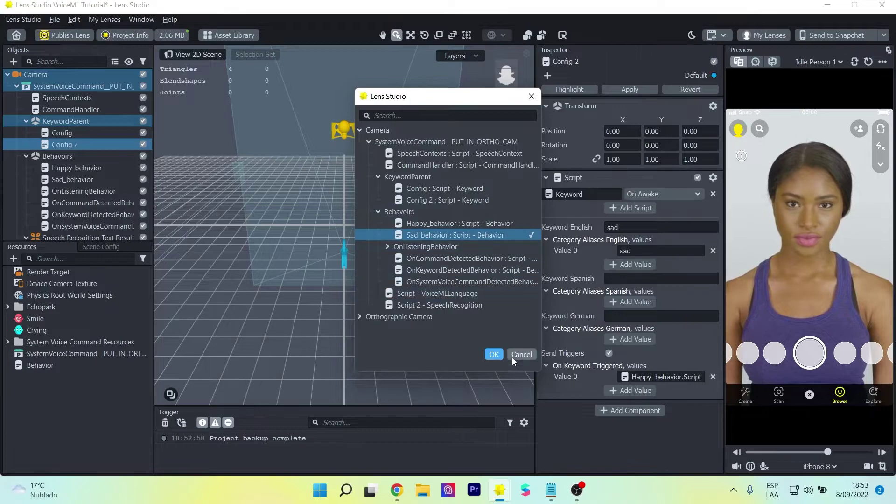
pyautogui.click(494, 355)
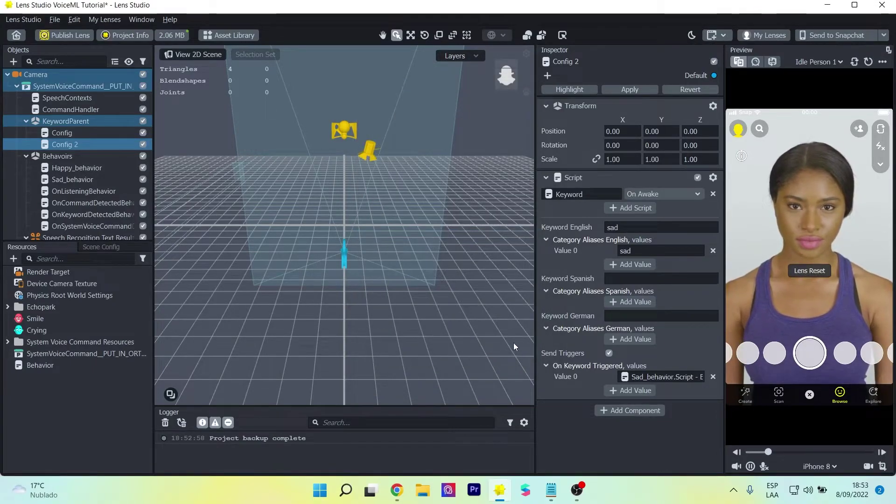
# Add Sad as the second English phrase of the SpeechContexts object
pyautogui.click(74, 99)
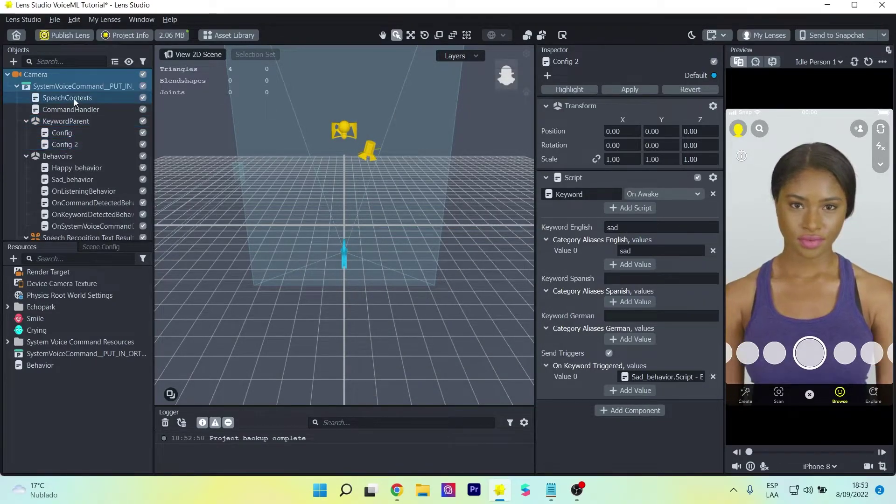
pyautogui.click(628, 250)
pyautogui.click(642, 250)
pyautogui.write('Sad')
pyautogui.press('Return')
# Turn on the preview microphone to test the Sad voice keyword and expand the logged command message
pyautogui.hotkey('alt', 'Tab')
pyautogui.click(766, 467)
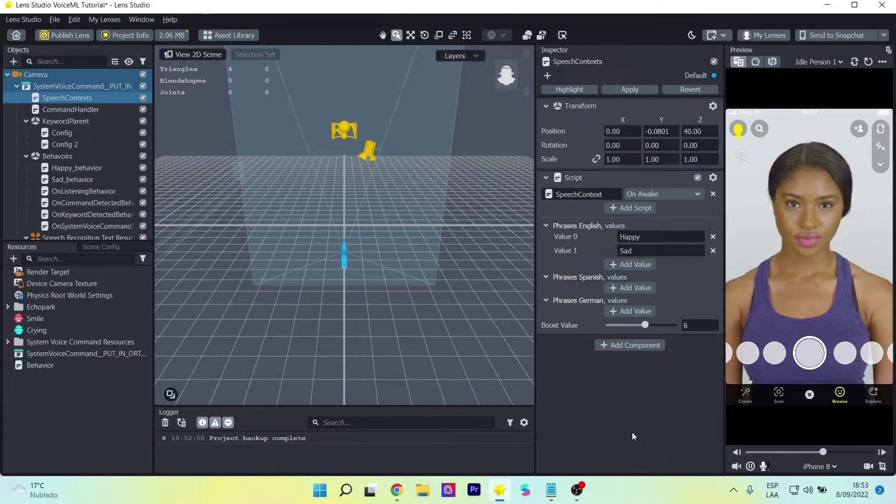
pyautogui.click(501, 459)
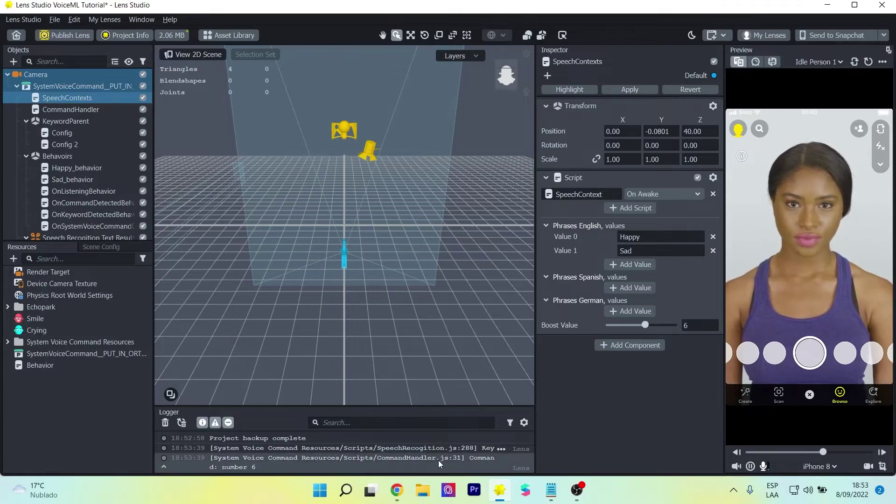
# Raise the SpeechContexts Boost Value to 9, clear the Logger, and reset the lens
pyautogui.moveTo(658, 329); pyautogui.dragTo(667, 326)
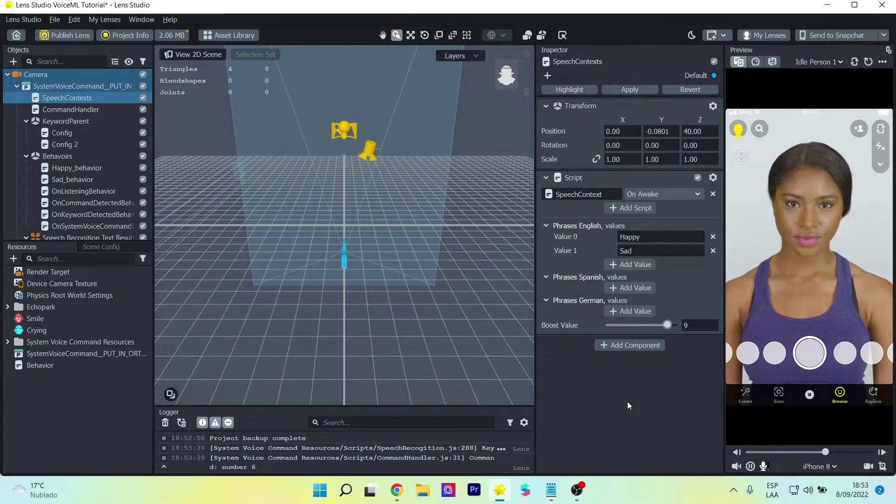
pyautogui.click(185, 466)
pyautogui.click(165, 422)
pyautogui.click(867, 62)
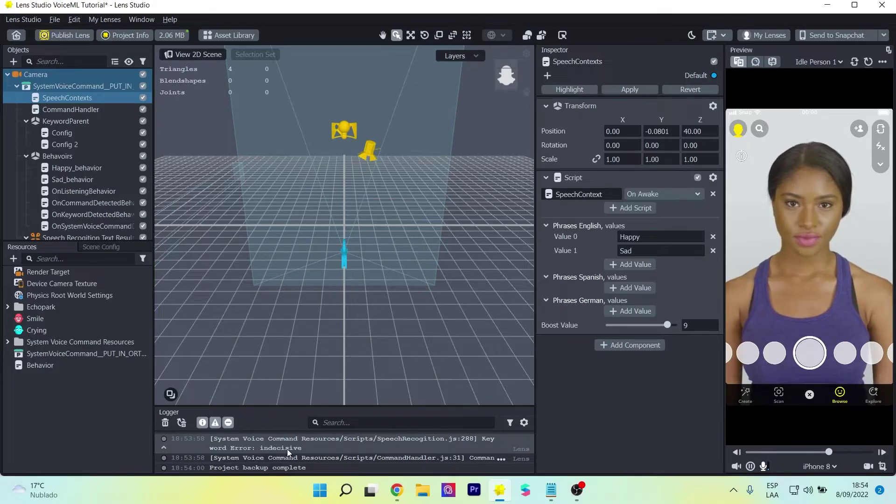
# Retest the Sad voice keyword, reviewing the log, resetting the lens, and clearing the Logger between attempts
pyautogui.click(501, 459)
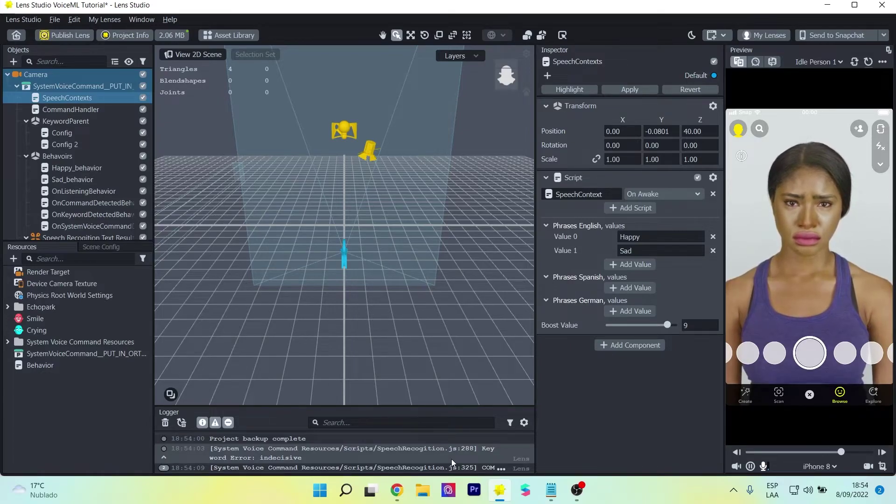
pyautogui.click(869, 62)
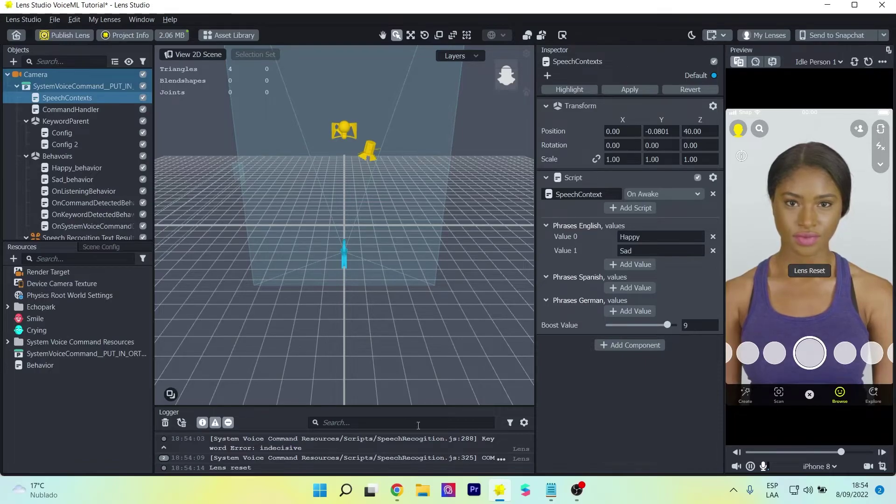
pyautogui.click(167, 423)
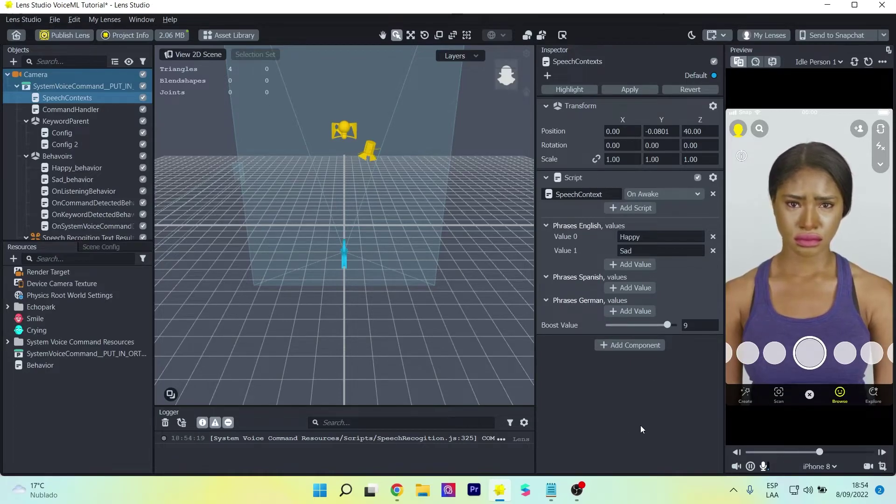
pyautogui.click(578, 490)
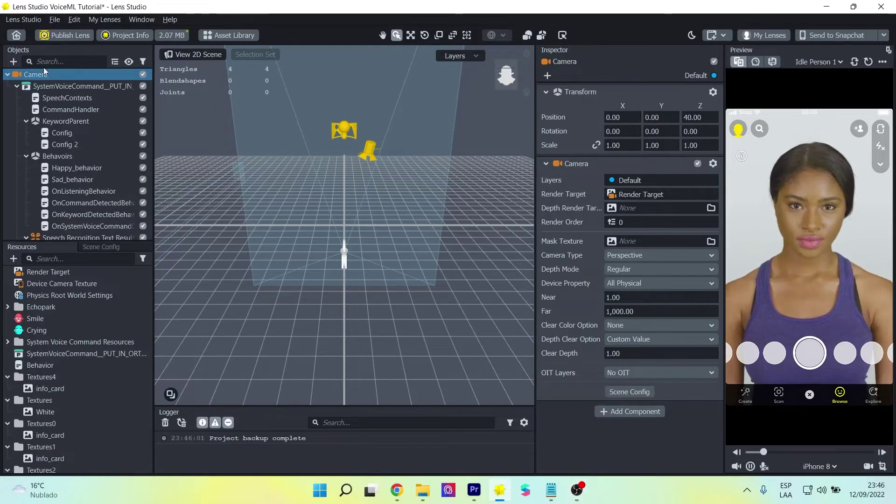
# Add a Text object to the scene under the perspective Camera
pyautogui.click(13, 62)
pyautogui.write('text')
pyautogui.click(64, 119)
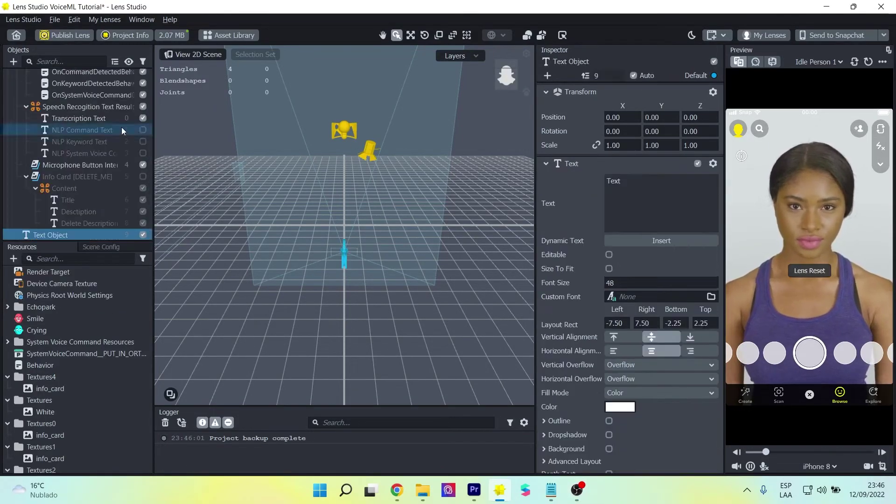
# Move the Text object to about Y -2.42, Z -15.93 and set its text to "Say: Happy or Sad!"
pyautogui.moveTo(362, 259); pyautogui.dragTo(355, 233)
pyautogui.moveTo(355, 233); pyautogui.dragTo(320, 210, button='right')
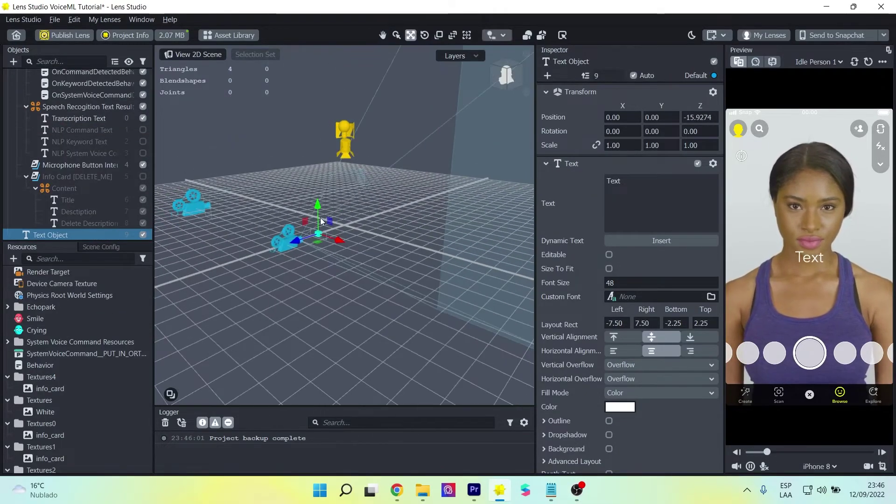
pyautogui.write('Sa')
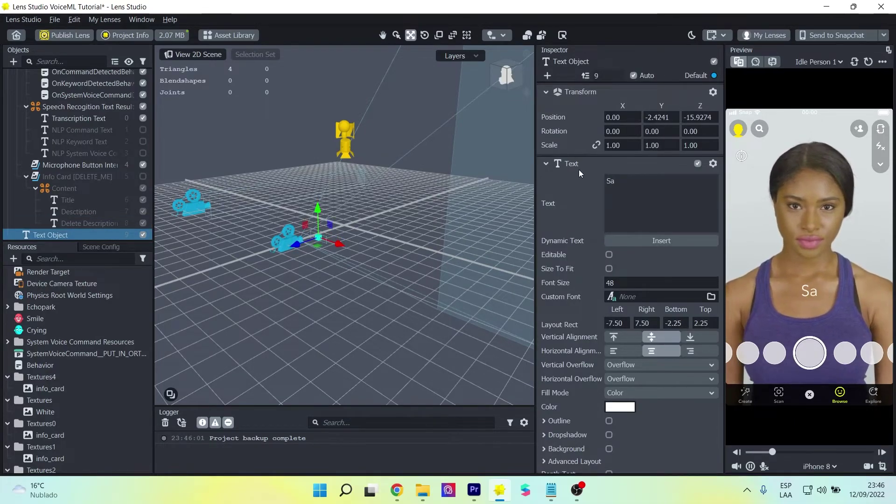
pyautogui.write('y: Happy or Sad!')
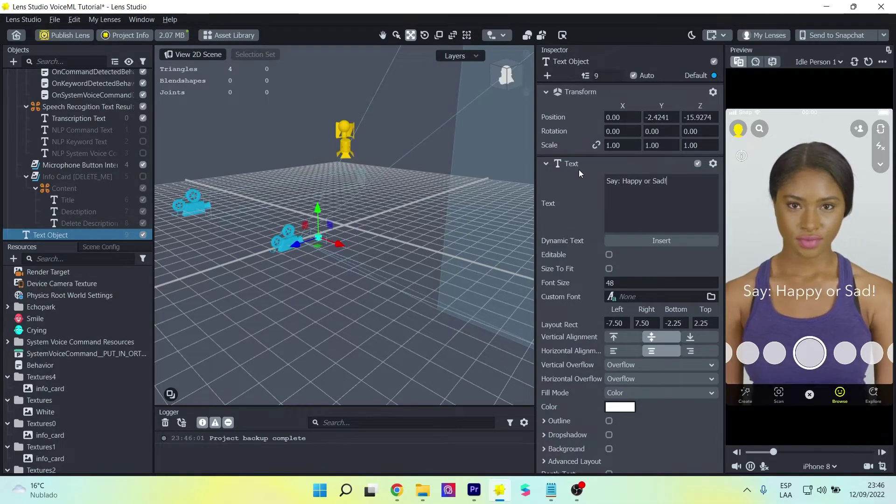
# Scale the Text object uniformly to 0.60 on all axes
pyautogui.moveTo(401, 93); pyautogui.dragTo(514, 140, button='right')
pyautogui.press('r')
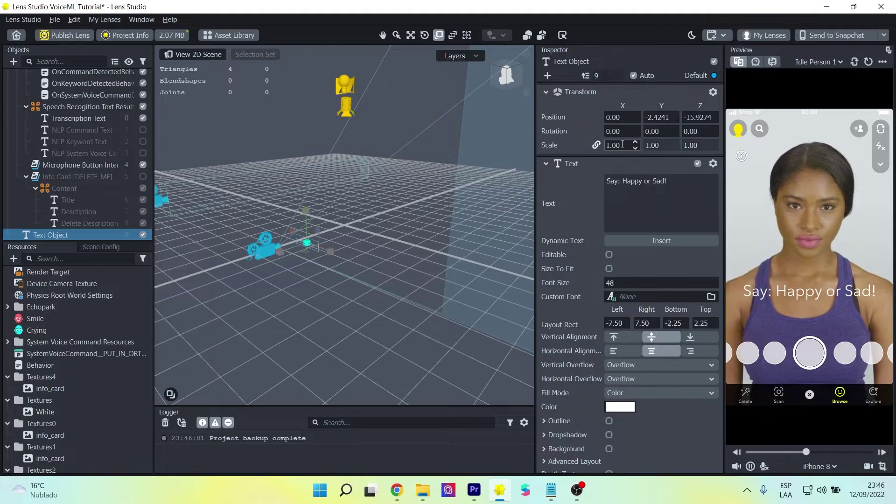
pyautogui.press('Return')
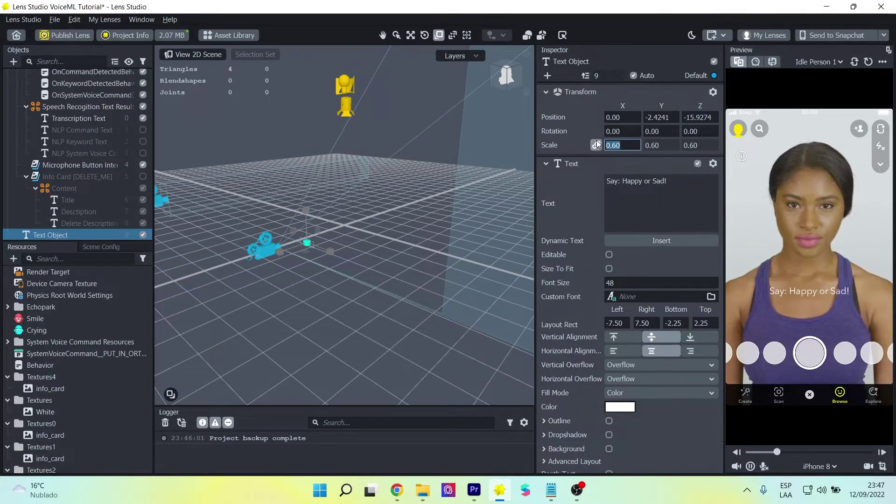
pyautogui.click(580, 189)
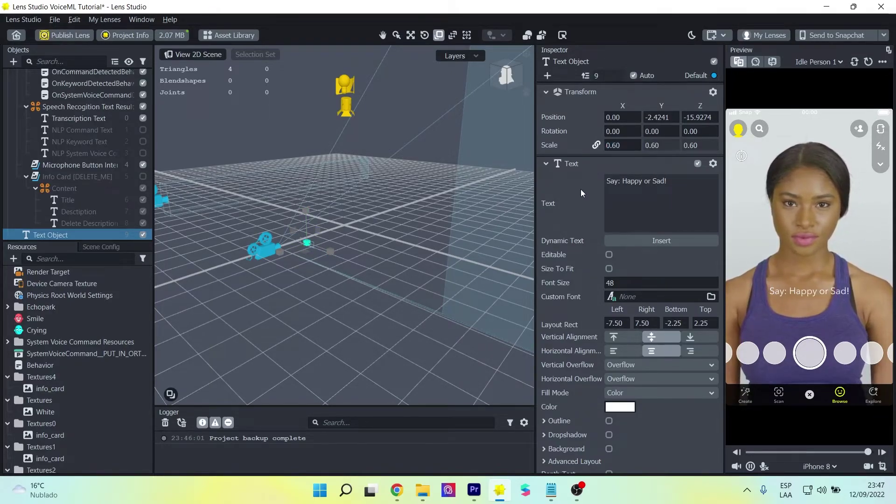
pyautogui.hotkey('alt', 'Tab')
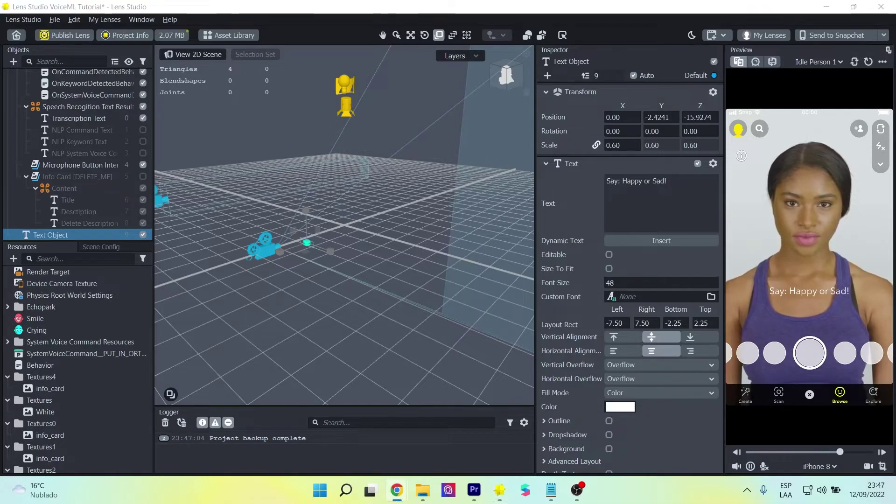